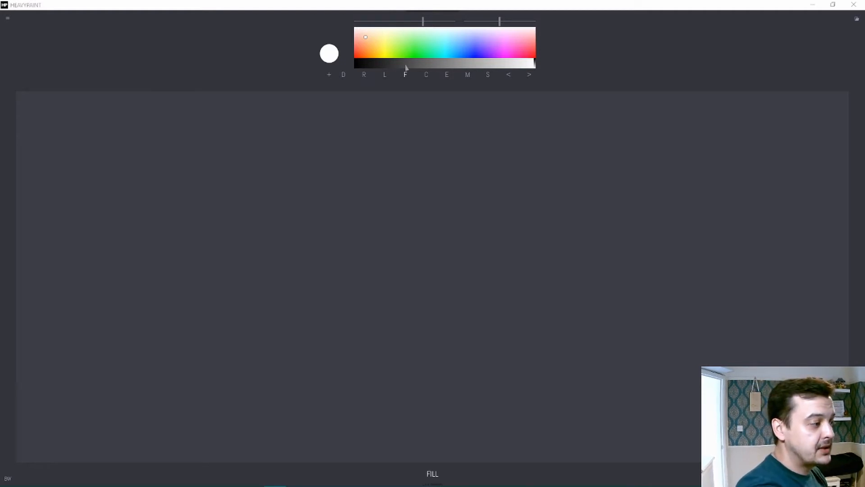
# Step: Draw two freehand green strokes across the upper canvas with the Draw tool, one straight and one curving upward at its end
pyautogui.click(344, 75)
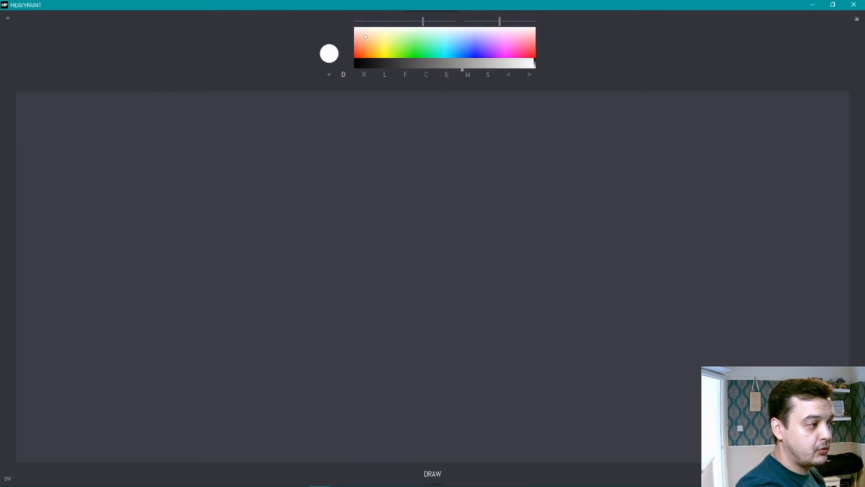
pyautogui.moveTo(409, 48); pyautogui.dragTo(437, 66)
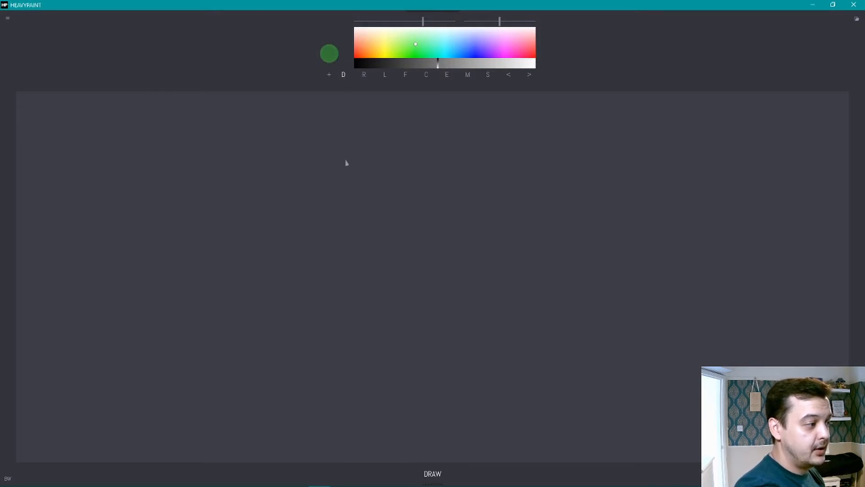
pyautogui.moveTo(238, 172)
pyautogui.mouseDown()
pyautogui.moveTo(576, 136)
pyautogui.moveTo(577, 171)
pyautogui.moveTo(448, 203)
pyautogui.moveTo(218, 203)
pyautogui.mouseUp()
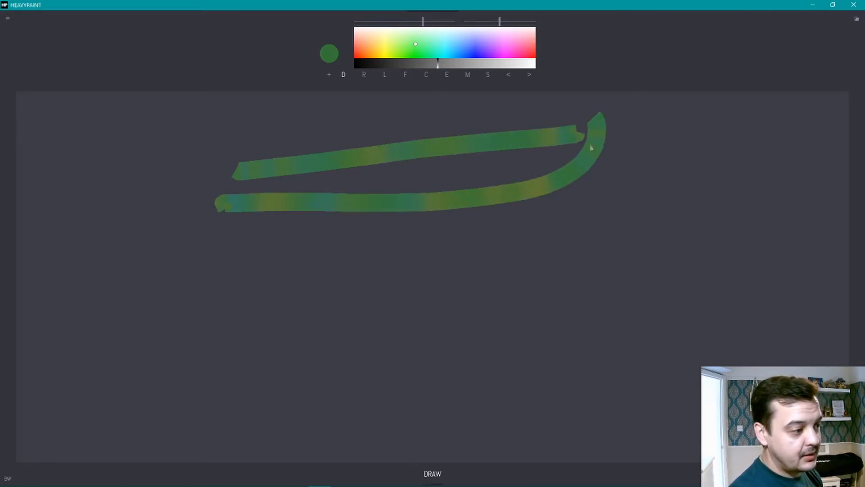
# Step: Draw a curved green stroke with Color Jitter at 0, and a long looping green stroke with Color Jitter at 100
pyautogui.moveTo(499, 21); pyautogui.dragTo(496, 21)
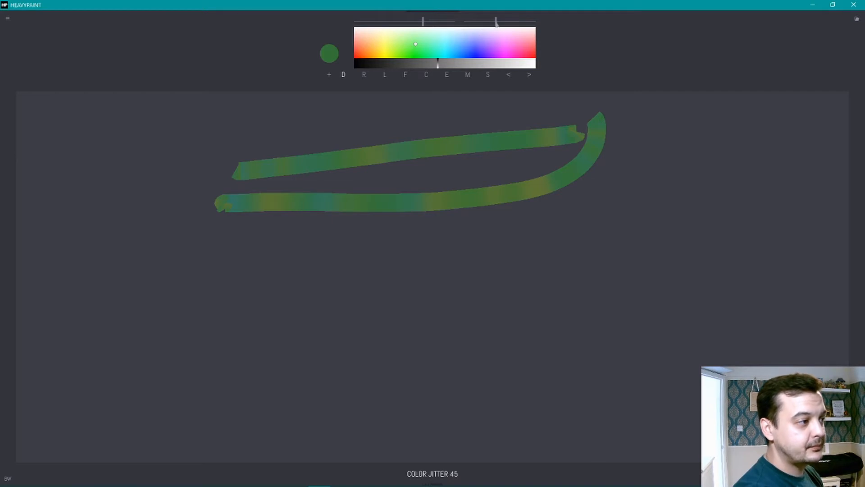
pyautogui.moveTo(496, 21); pyautogui.dragTo(360, 68)
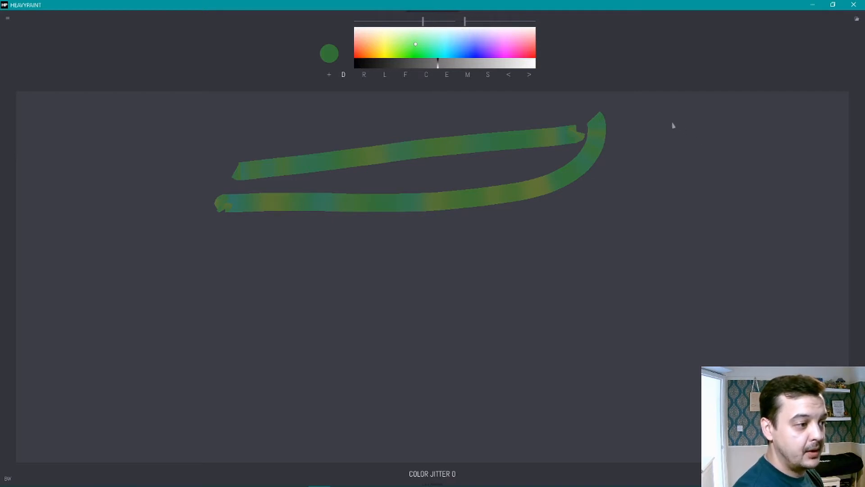
pyautogui.moveTo(667, 121)
pyautogui.mouseDown()
pyautogui.moveTo(659, 178)
pyautogui.moveTo(630, 234)
pyautogui.moveTo(533, 290)
pyautogui.moveTo(412, 310)
pyautogui.moveTo(118, 285)
pyautogui.mouseUp()
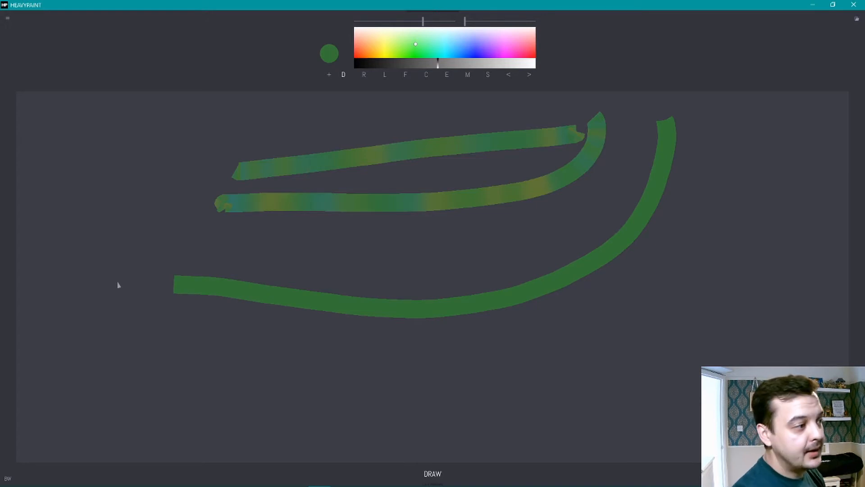
pyautogui.moveTo(469, 22); pyautogui.dragTo(535, 22)
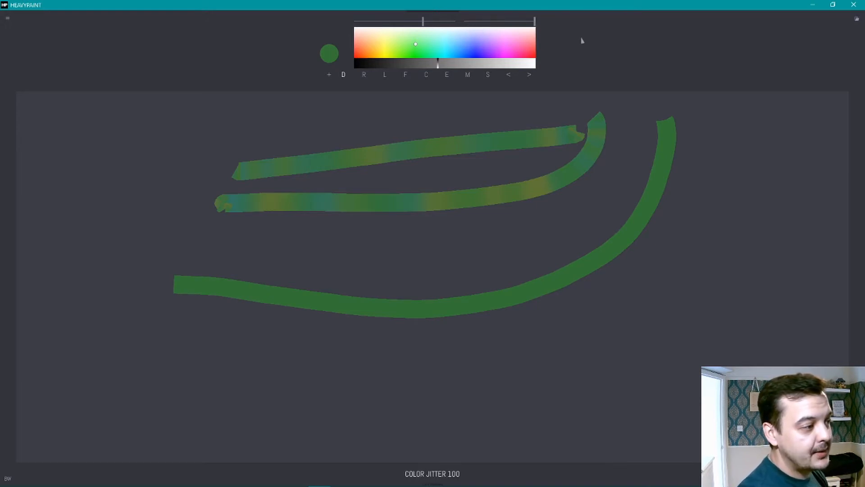
pyautogui.moveTo(706, 152)
pyautogui.mouseDown()
pyautogui.moveTo(690, 183)
pyautogui.moveTo(490, 195)
pyautogui.moveTo(218, 174)
pyautogui.moveTo(246, 346)
pyautogui.moveTo(647, 139)
pyautogui.moveTo(427, 236)
pyautogui.moveTo(342, 246)
pyautogui.mouseUp()
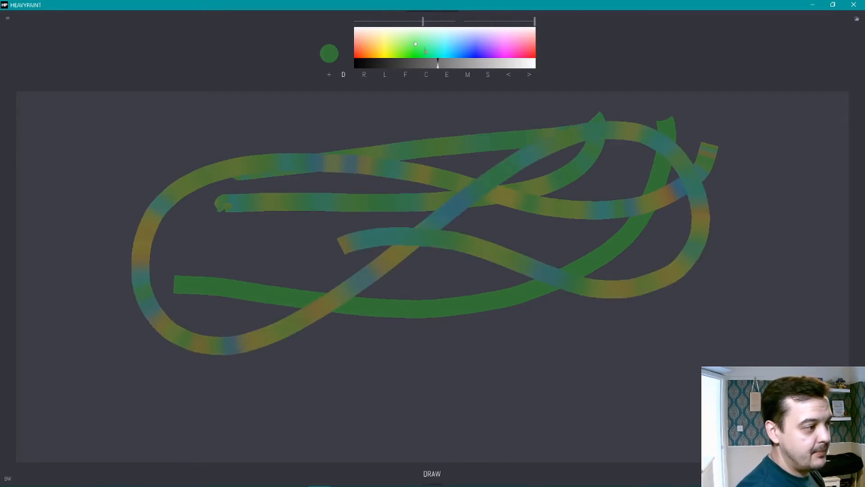
# Step: Choose a muted purple and draw a long looping freehand stroke across the whole canvas
pyautogui.click(457, 46)
pyautogui.moveTo(457, 46); pyautogui.dragTo(486, 43)
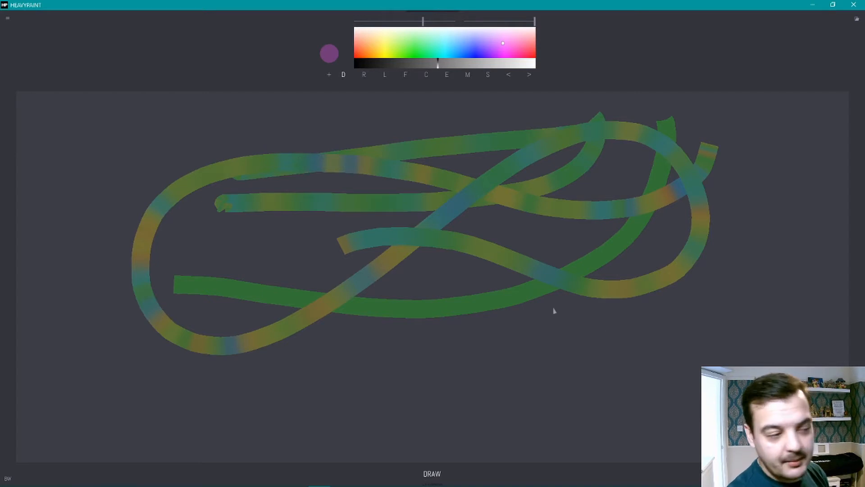
pyautogui.moveTo(724, 174)
pyautogui.mouseDown()
pyautogui.moveTo(492, 193)
pyautogui.moveTo(221, 309)
pyautogui.moveTo(344, 231)
pyautogui.moveTo(599, 276)
pyautogui.mouseUp()
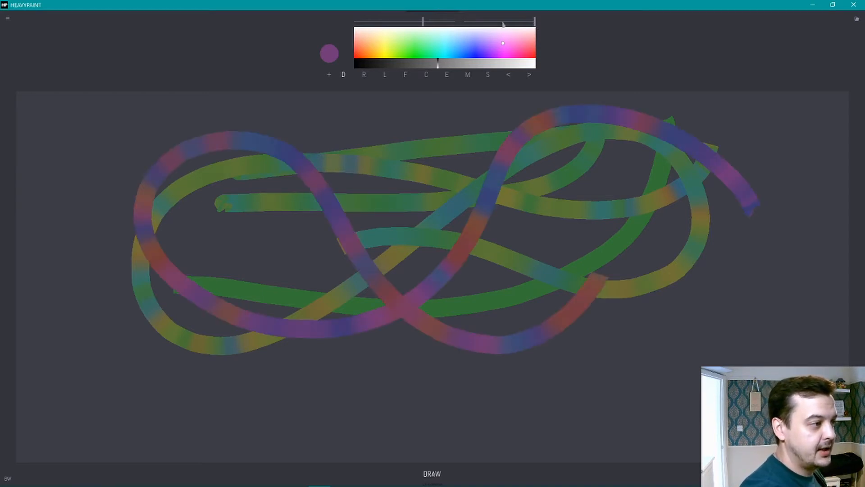
# Step: Draw an oval purple loop in the canvas centre with reduced color jitter, and set Color Jitter to 0
pyautogui.moveTo(533, 21); pyautogui.dragTo(497, 21)
pyautogui.moveTo(492, 182)
pyautogui.mouseDown()
pyautogui.moveTo(302, 271)
pyautogui.moveTo(405, 347)
pyautogui.moveTo(360, 348)
pyautogui.mouseUp()
pyautogui.moveTo(498, 21); pyautogui.dragTo(465, 21)
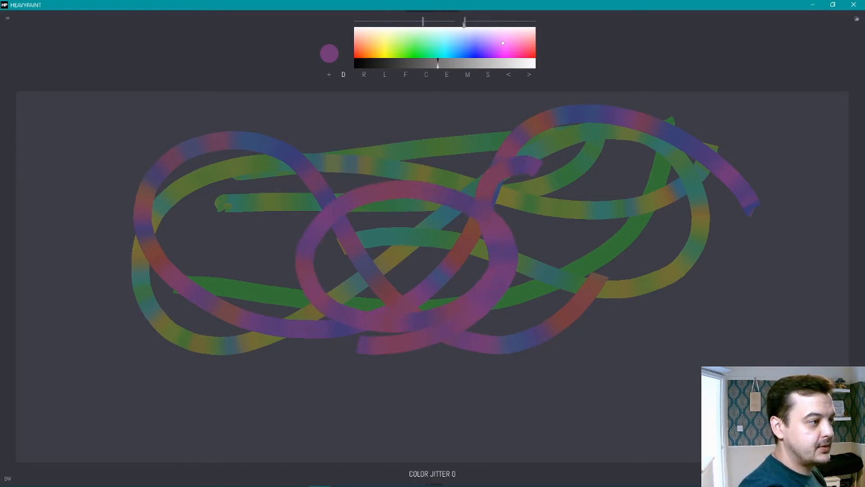
# Step: Undo all the green and purple strokes to empty the canvas
pyautogui.click(509, 77)
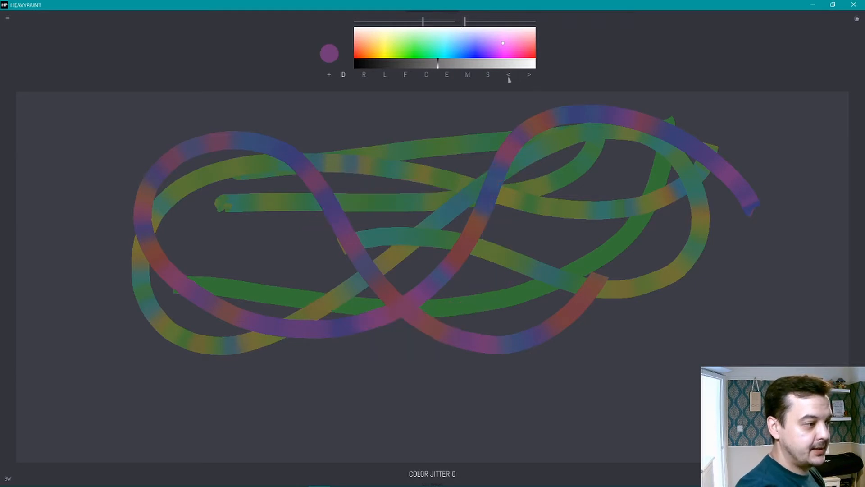
pyautogui.click(510, 77)
pyautogui.click(509, 77)
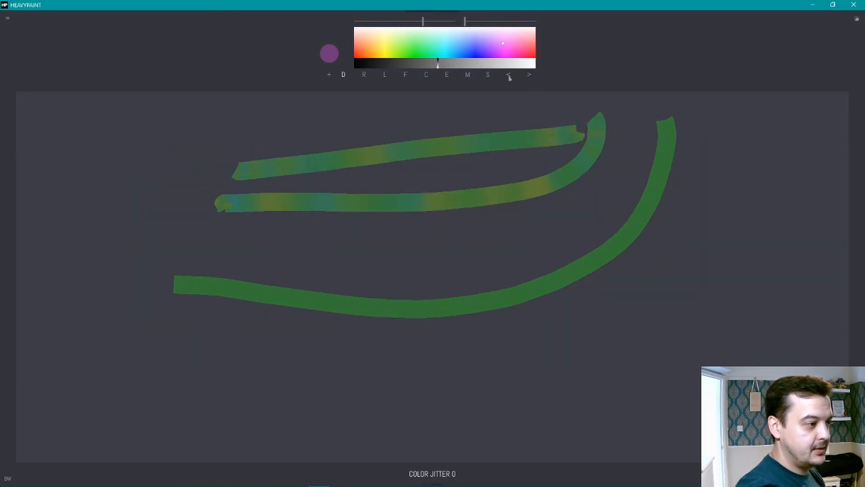
pyautogui.click(510, 76)
pyautogui.click(509, 76)
pyautogui.click(510, 77)
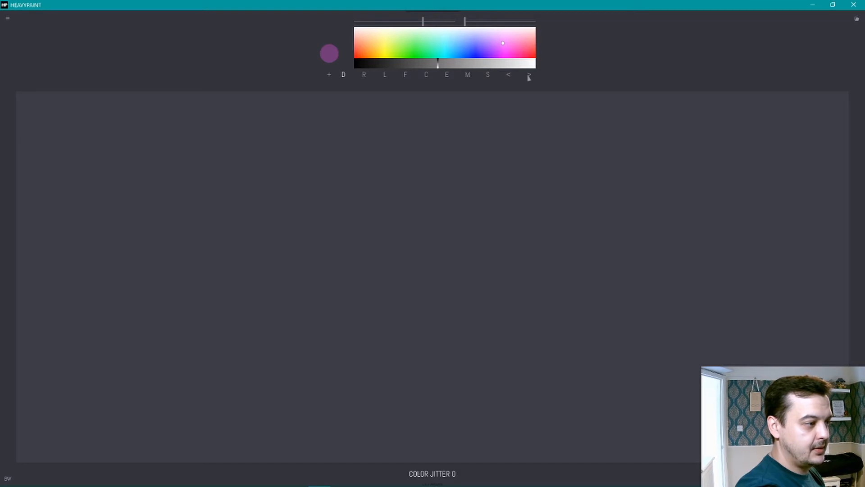
pyautogui.click(530, 76)
pyautogui.click(508, 77)
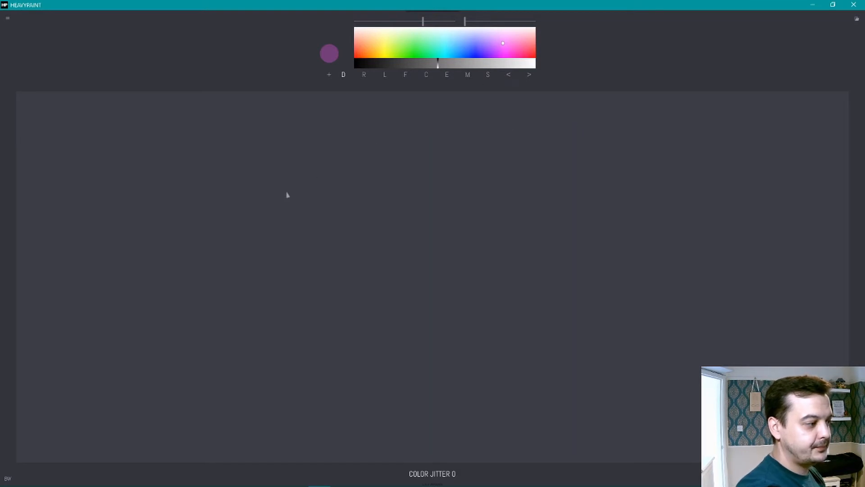
# Step: Draw a long purple freehand stroke across the upper canvas, and a small and a large purple rectangle side by side beneath it
pyautogui.moveTo(286, 195); pyautogui.dragTo(647, 149)
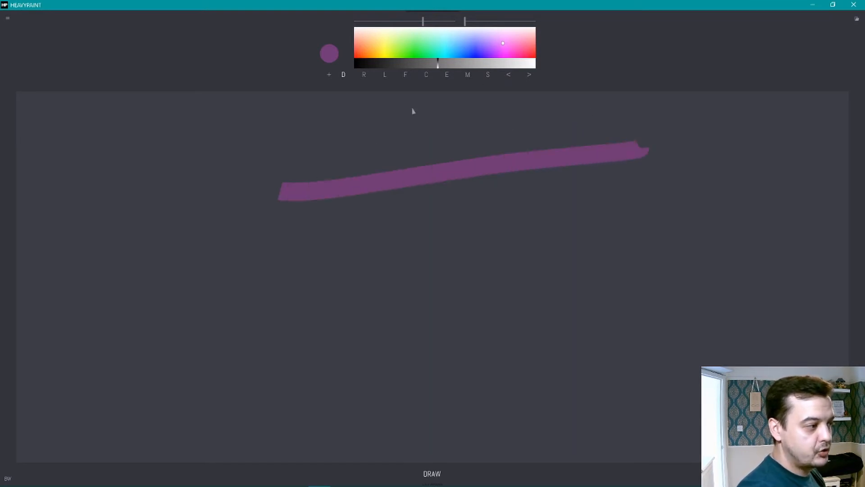
pyautogui.click(365, 76)
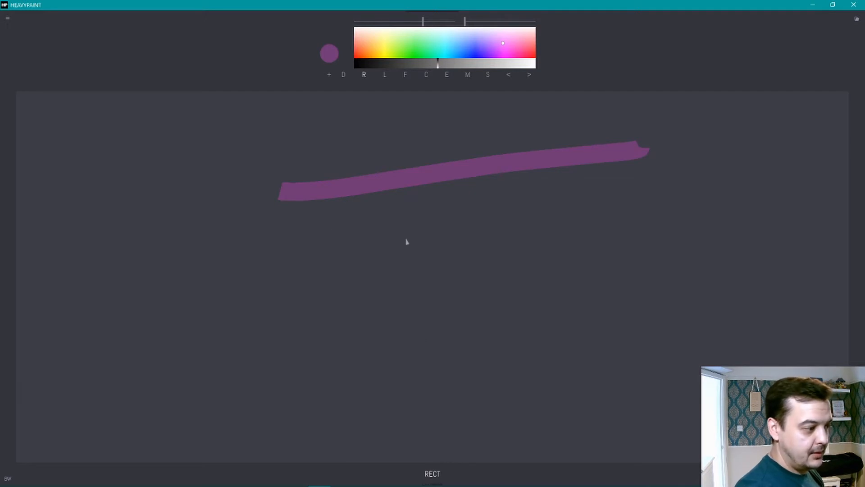
pyautogui.moveTo(315, 218); pyautogui.dragTo(437, 303)
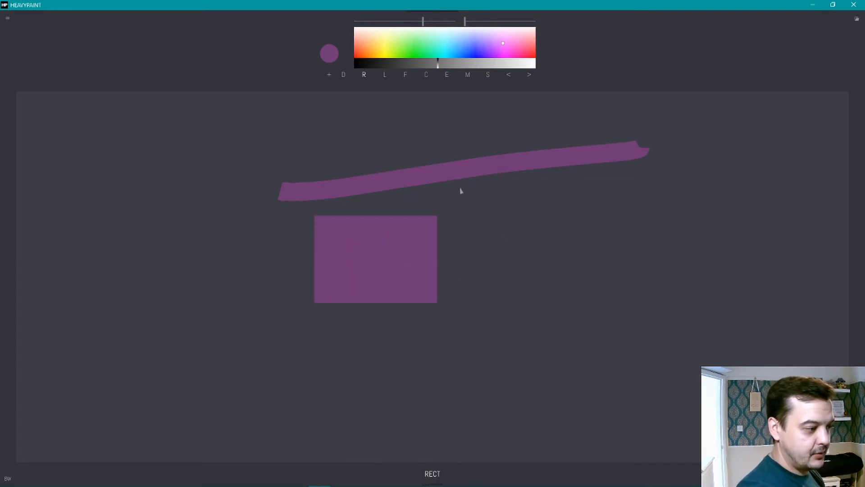
pyautogui.moveTo(460, 189); pyautogui.dragTo(630, 386)
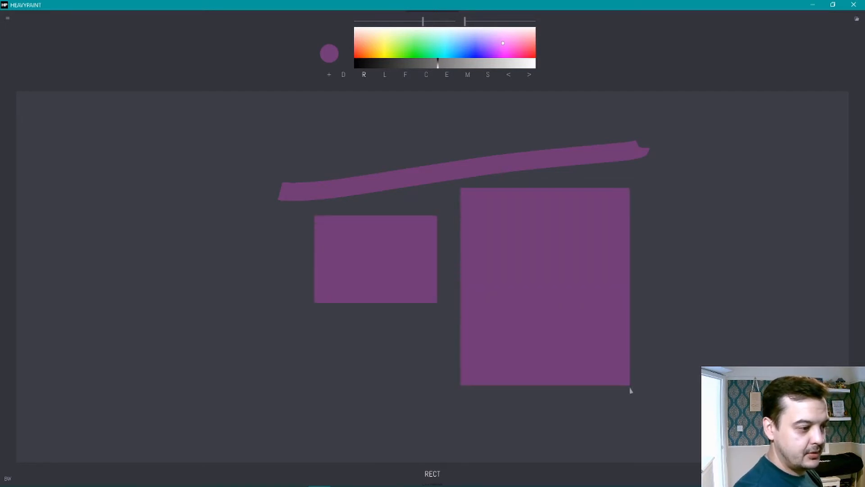
# Step: Draw a steep diagonal purple line beside the shapes with the Line tool, and a rounded Fill shape over the freehand stroke
pyautogui.click(385, 77)
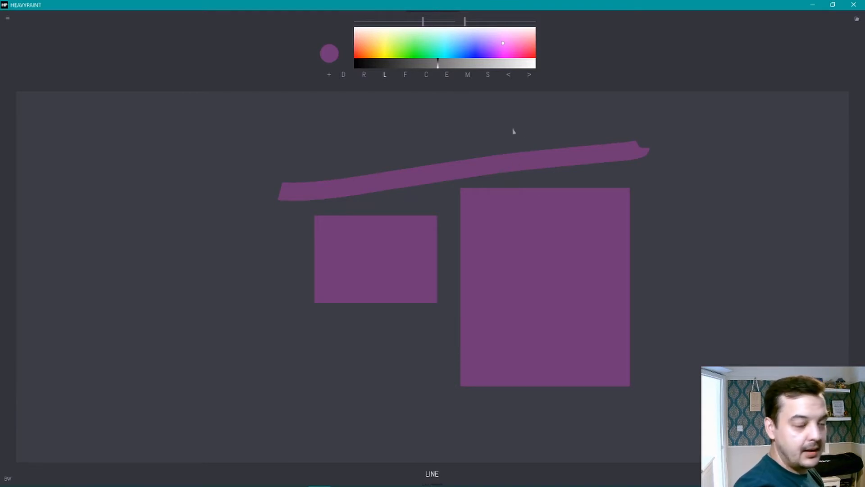
pyautogui.moveTo(166, 145)
pyautogui.mouseDown()
pyautogui.moveTo(183, 153)
pyautogui.moveTo(589, 137)
pyautogui.moveTo(589, 96)
pyautogui.moveTo(567, 267)
pyautogui.moveTo(379, 411)
pyautogui.moveTo(100, 357)
pyautogui.moveTo(173, 378)
pyautogui.moveTo(469, 269)
pyautogui.moveTo(502, 120)
pyautogui.moveTo(519, 140)
pyautogui.moveTo(400, 379)
pyautogui.moveTo(287, 392)
pyautogui.mouseUp()
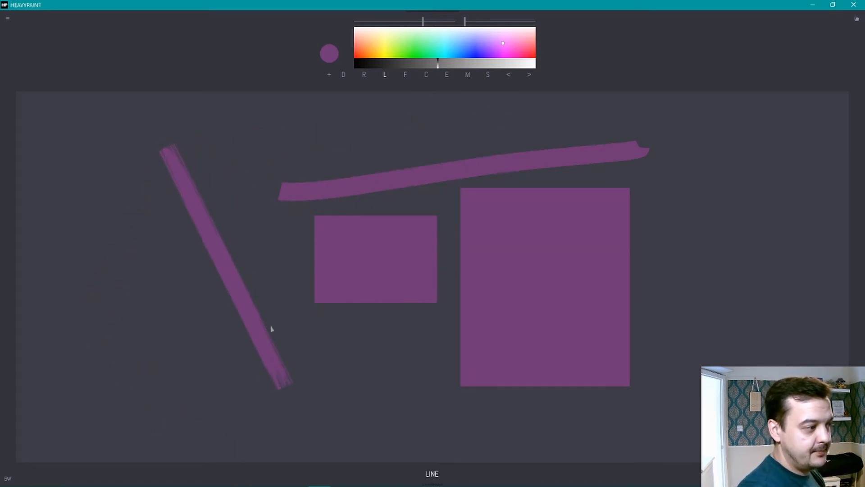
pyautogui.click(405, 75)
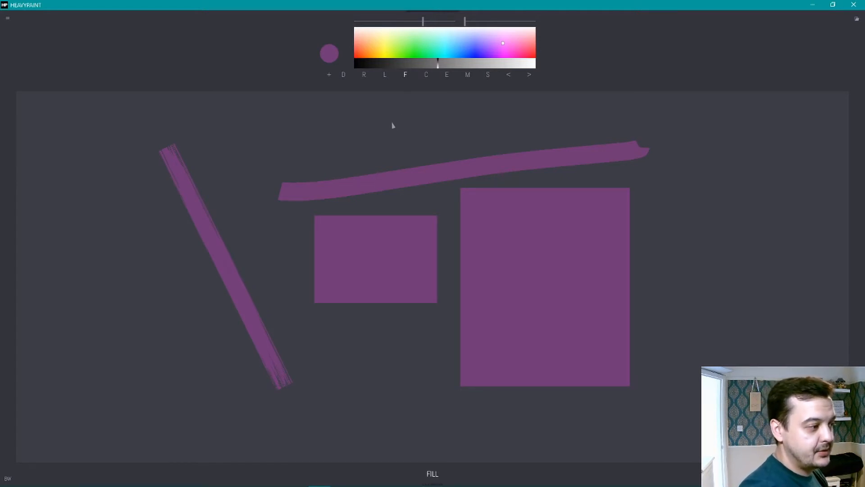
pyautogui.moveTo(384, 120)
pyautogui.mouseDown()
pyautogui.moveTo(495, 133)
pyautogui.moveTo(510, 178)
pyautogui.moveTo(491, 213)
pyautogui.moveTo(440, 242)
pyautogui.moveTo(379, 246)
pyautogui.moveTo(314, 209)
pyautogui.moveTo(341, 133)
pyautogui.mouseUp()
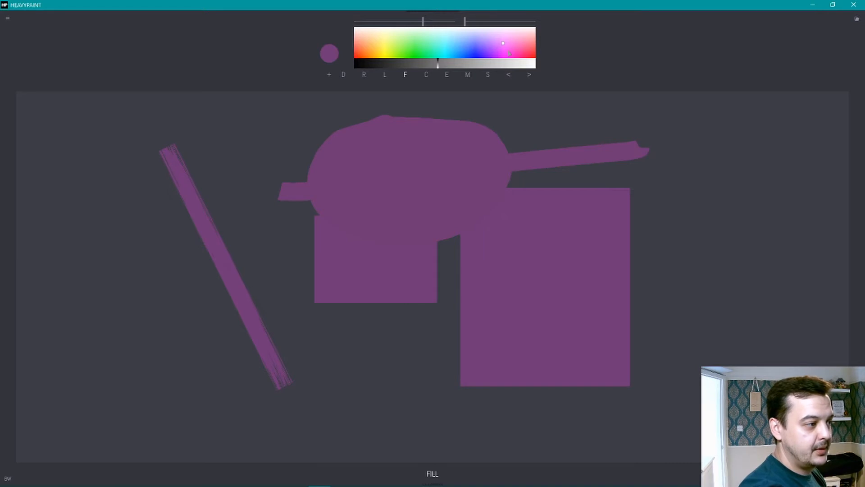
# Step: Choose a dark blue and draw a large wavy-edged Fill shape over the middle of the purple shapes
pyautogui.click(474, 49)
pyautogui.click(402, 64)
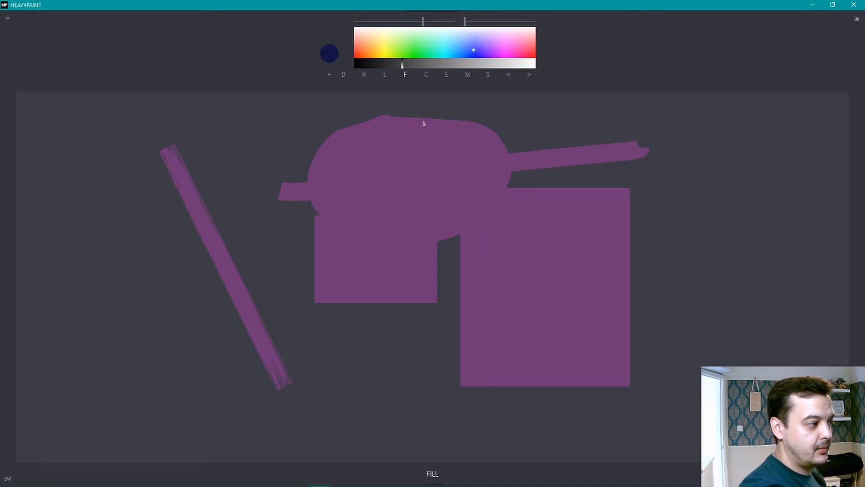
pyautogui.moveTo(514, 130)
pyautogui.mouseDown()
pyautogui.moveTo(402, 170)
pyautogui.moveTo(370, 199)
pyautogui.moveTo(335, 276)
pyautogui.moveTo(334, 320)
pyautogui.moveTo(366, 344)
pyautogui.moveTo(438, 335)
pyautogui.moveTo(447, 301)
pyautogui.moveTo(473, 284)
pyautogui.moveTo(509, 288)
pyautogui.moveTo(529, 243)
pyautogui.moveTo(568, 227)
pyautogui.moveTo(572, 169)
pyautogui.moveTo(593, 150)
pyautogui.moveTo(592, 121)
pyautogui.moveTo(549, 121)
pyautogui.moveTo(524, 106)
pyautogui.moveTo(512, 120)
pyautogui.moveTo(518, 131)
pyautogui.moveTo(455, 134)
pyautogui.moveTo(435, 161)
pyautogui.moveTo(411, 149)
pyautogui.moveTo(388, 157)
pyautogui.moveTo(383, 186)
pyautogui.moveTo(348, 200)
pyautogui.moveTo(341, 232)
pyautogui.moveTo(365, 266)
pyautogui.mouseUp()
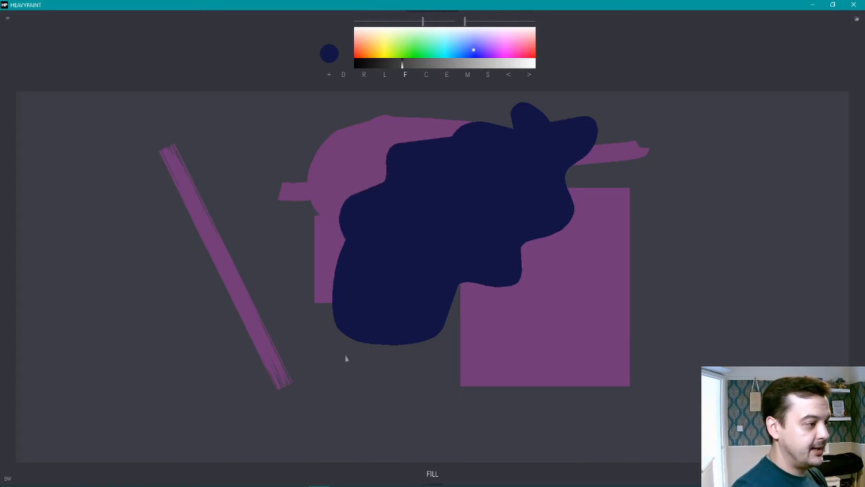
# Step: Draw a short diagonal and a long wavy dark blue stroke across the purple shapes with the Chisel tool
pyautogui.click(426, 75)
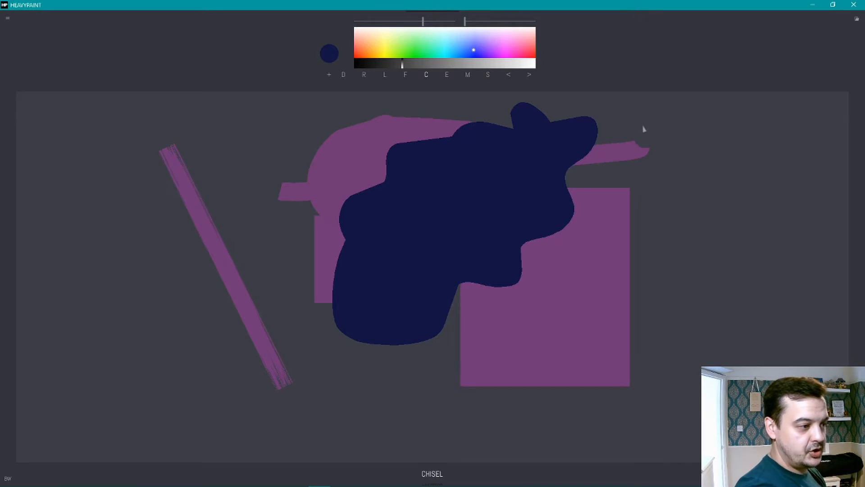
pyautogui.moveTo(655, 118); pyautogui.dragTo(593, 146)
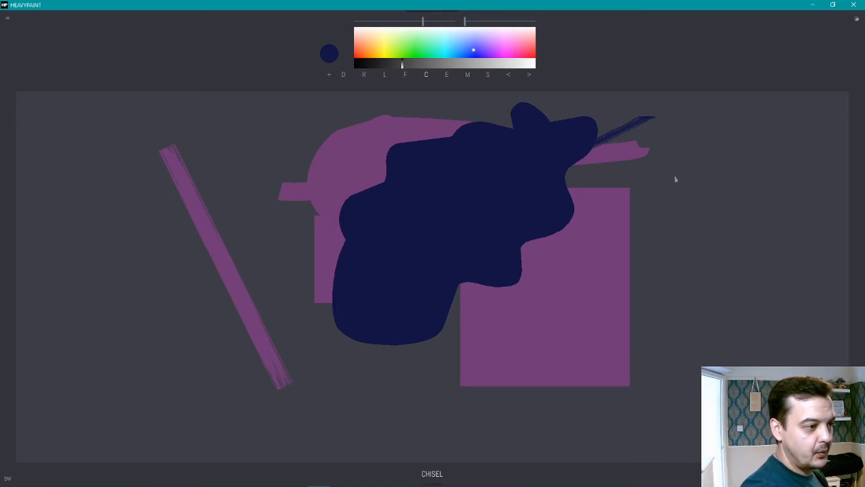
pyautogui.moveTo(728, 152)
pyautogui.mouseDown()
pyautogui.moveTo(664, 217)
pyautogui.moveTo(637, 209)
pyautogui.moveTo(509, 307)
pyautogui.moveTo(475, 315)
pyautogui.moveTo(442, 356)
pyautogui.moveTo(412, 349)
pyautogui.moveTo(359, 400)
pyautogui.moveTo(297, 400)
pyautogui.moveTo(266, 413)
pyautogui.mouseUp()
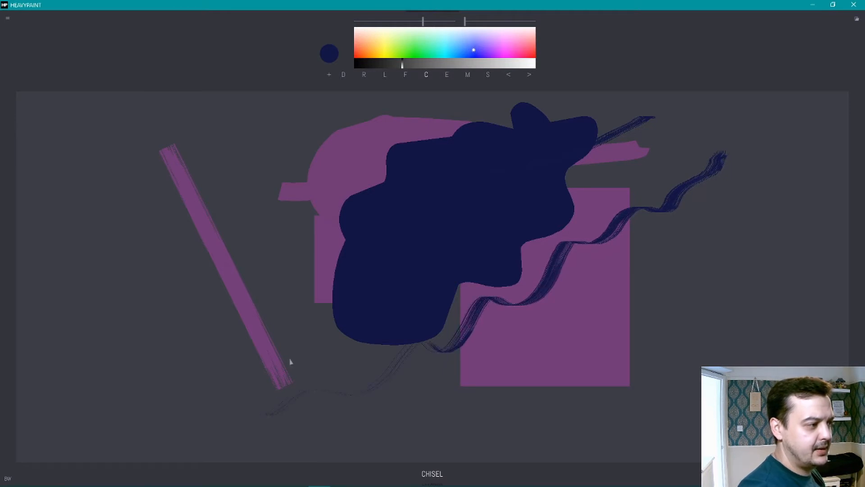
# Step: Sample the purple from the large rectangle and draw a Chisel stroke over the dark blue shape
pyautogui.click(448, 75)
pyautogui.click(616, 297)
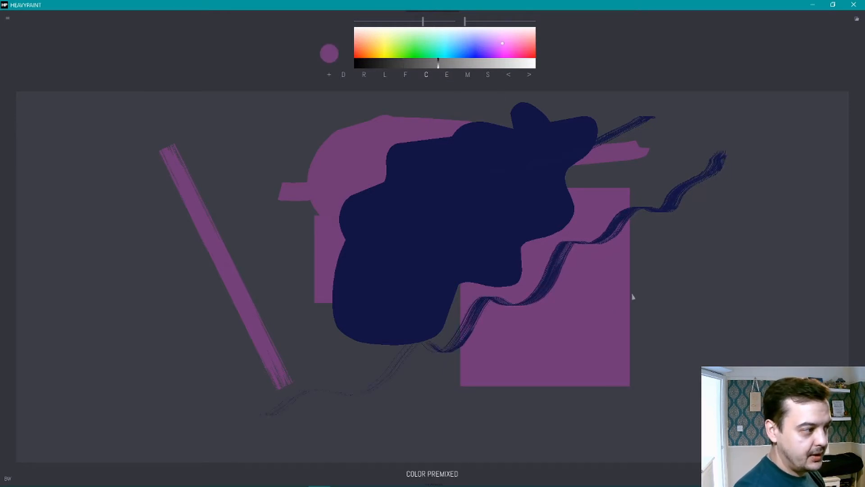
pyautogui.moveTo(252, 137)
pyautogui.mouseDown()
pyautogui.moveTo(303, 141)
pyautogui.moveTo(470, 199)
pyautogui.mouseUp()
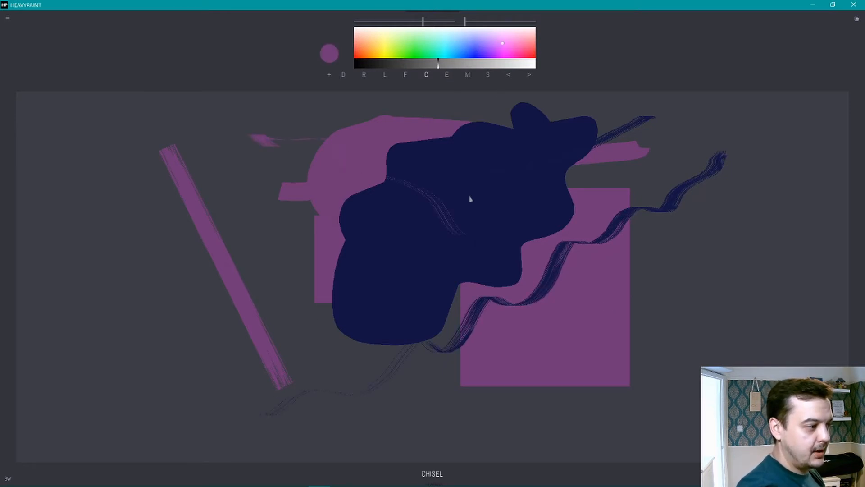
# Step: Sample the grey canvas background and draw a long curved Chisel stroke across the dark blue and purple shapes
pyautogui.click(454, 77)
pyautogui.click(486, 83)
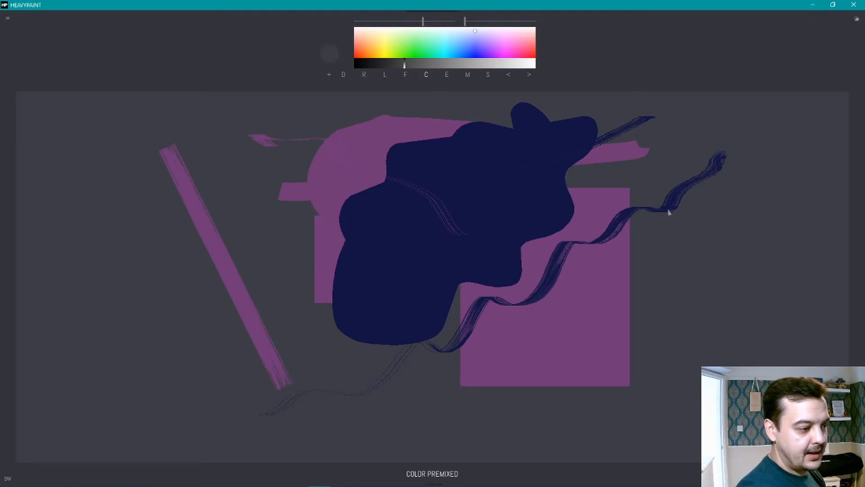
pyautogui.moveTo(565, 220)
pyautogui.mouseDown()
pyautogui.moveTo(453, 202)
pyautogui.moveTo(333, 293)
pyautogui.mouseUp()
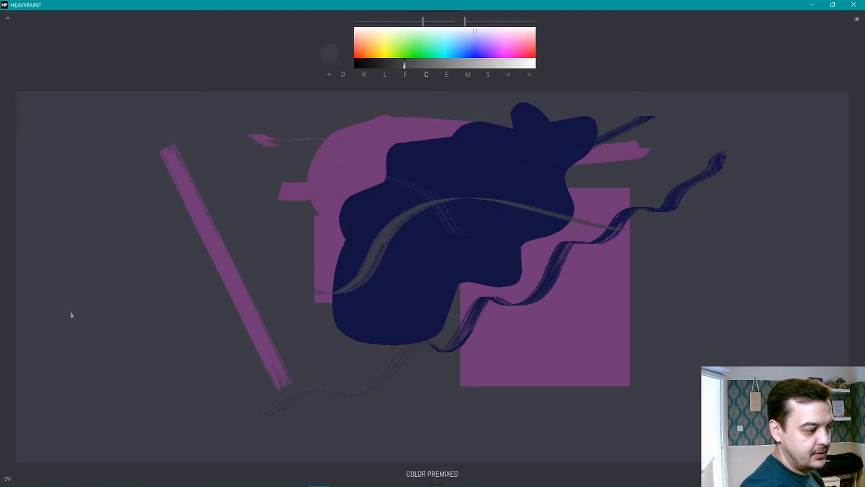
# Step: Turn on color mixing and draw a wavy Chisel stroke from the large rectangle across the dark blue shape
pyautogui.click(467, 79)
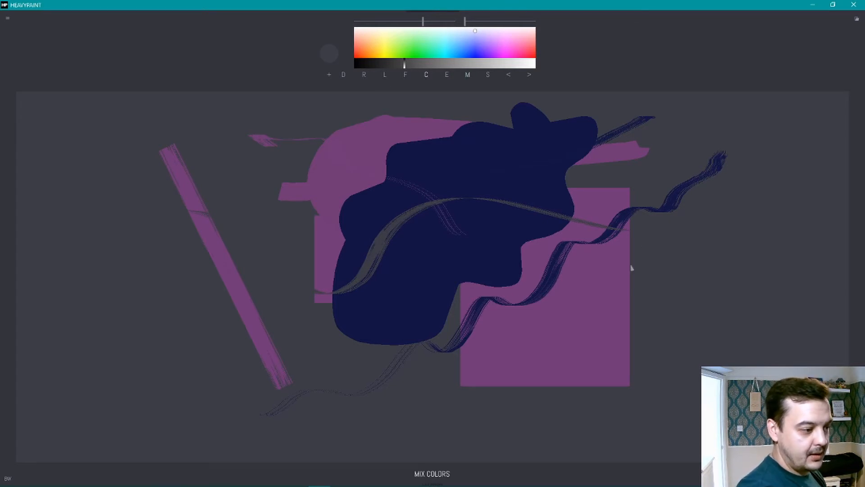
pyautogui.moveTo(632, 267)
pyautogui.mouseDown()
pyautogui.moveTo(602, 275)
pyautogui.moveTo(576, 269)
pyautogui.moveTo(532, 185)
pyautogui.mouseUp()
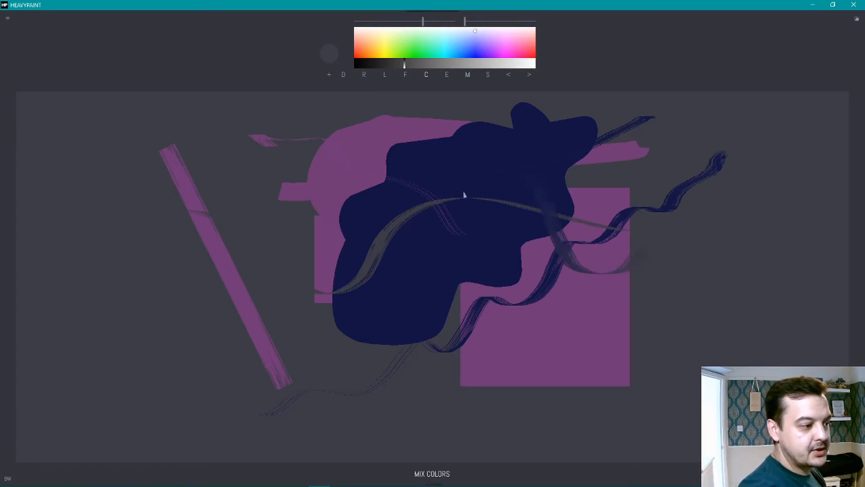
pyautogui.moveTo(464, 195)
pyautogui.mouseDown()
pyautogui.moveTo(435, 246)
pyautogui.moveTo(394, 282)
pyautogui.moveTo(374, 283)
pyautogui.mouseUp()
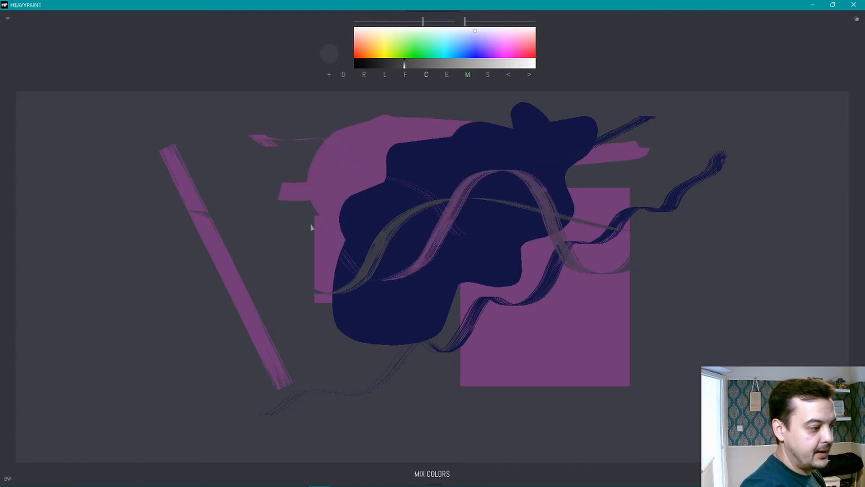
# Step: Extend the mixed-color Chisel stroke beside the purple circle, turn off color mixing, and smudge the upper dark blue and purple shapes
pyautogui.moveTo(311, 225)
pyautogui.mouseDown()
pyautogui.moveTo(287, 223)
pyautogui.moveTo(289, 205)
pyautogui.moveTo(326, 182)
pyautogui.moveTo(316, 167)
pyautogui.mouseUp()
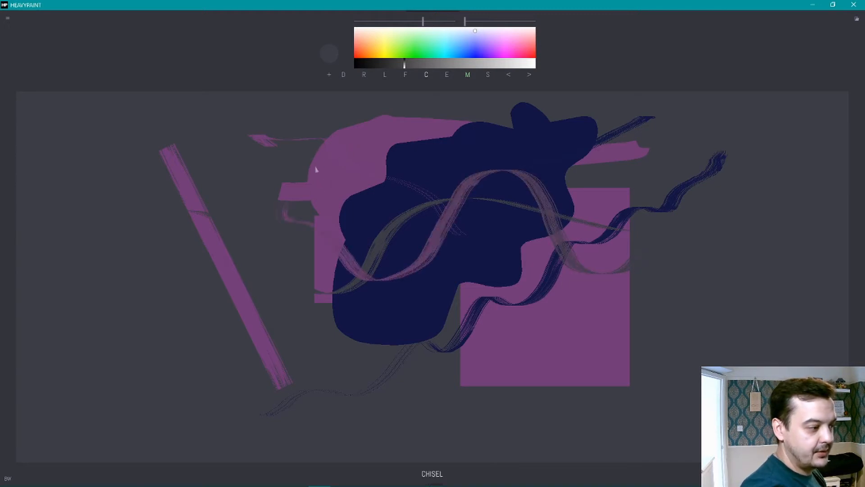
pyautogui.click(469, 75)
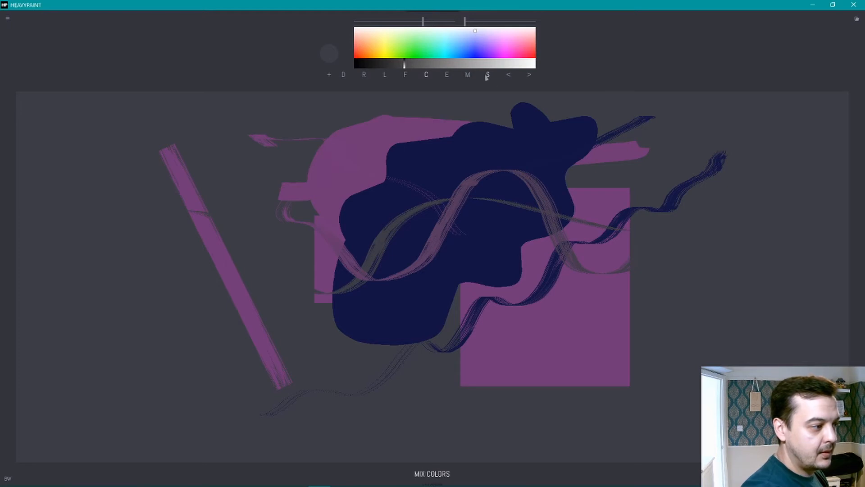
pyautogui.click(488, 76)
pyautogui.moveTo(626, 135)
pyautogui.mouseDown()
pyautogui.moveTo(546, 159)
pyautogui.moveTo(494, 133)
pyautogui.moveTo(442, 156)
pyautogui.moveTo(420, 202)
pyautogui.moveTo(369, 201)
pyautogui.moveTo(341, 152)
pyautogui.moveTo(299, 158)
pyautogui.mouseUp()
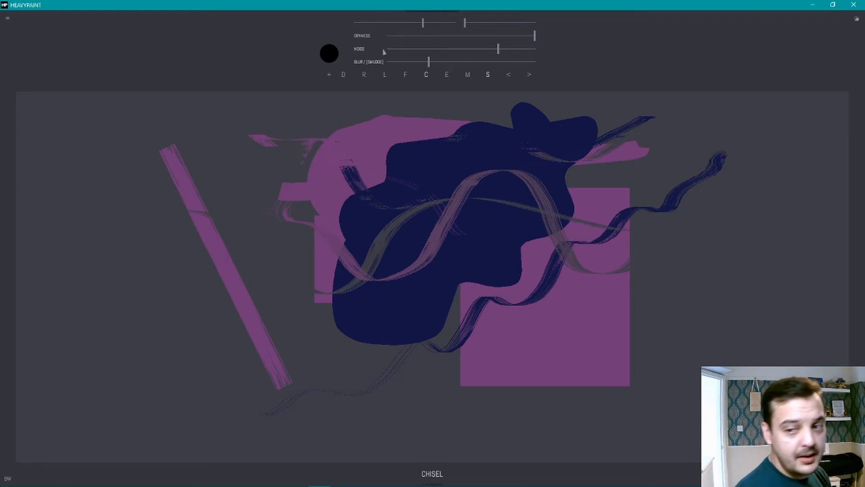
# Step: Switch to the Line tool and undo all sample strokes and shapes until the canvas is empty
pyautogui.click(345, 76)
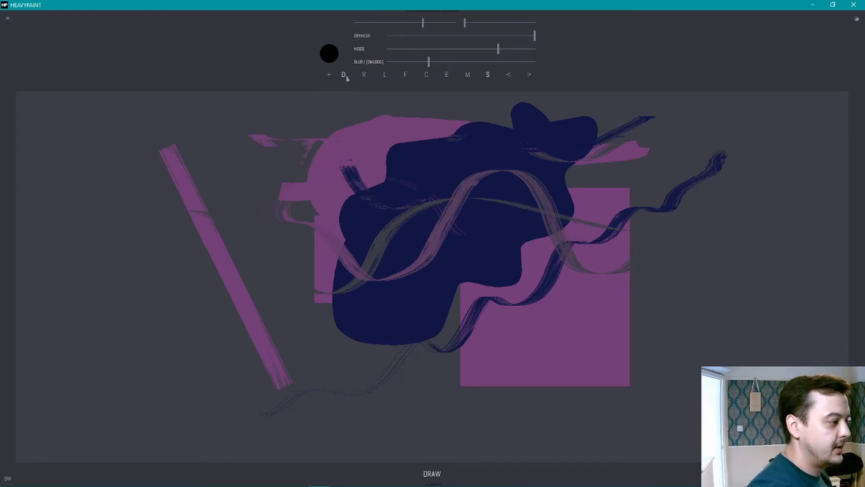
pyautogui.click(385, 77)
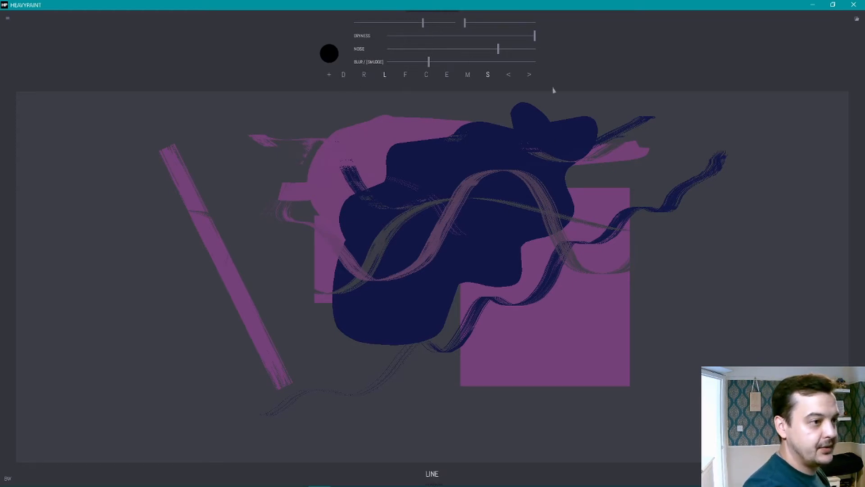
pyautogui.click(508, 75)
pyautogui.click(508, 75)
pyautogui.click(508, 76)
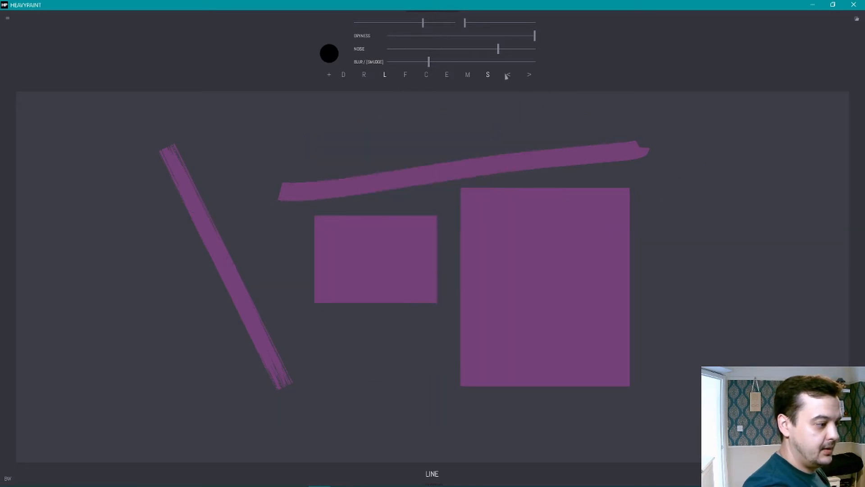
pyautogui.click(508, 76)
pyautogui.click(508, 77)
pyautogui.click(508, 77)
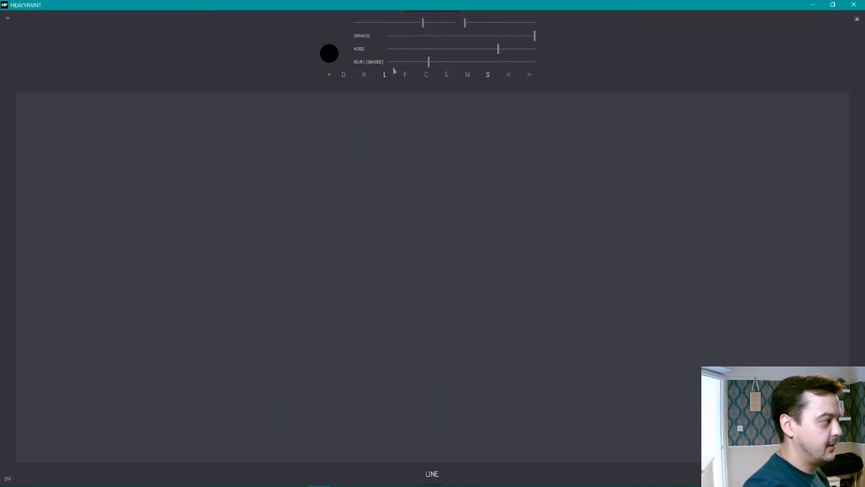
# Step: Preview a reduced canvas size of 1756 x 782 and discard the change
pyautogui.click(8, 18)
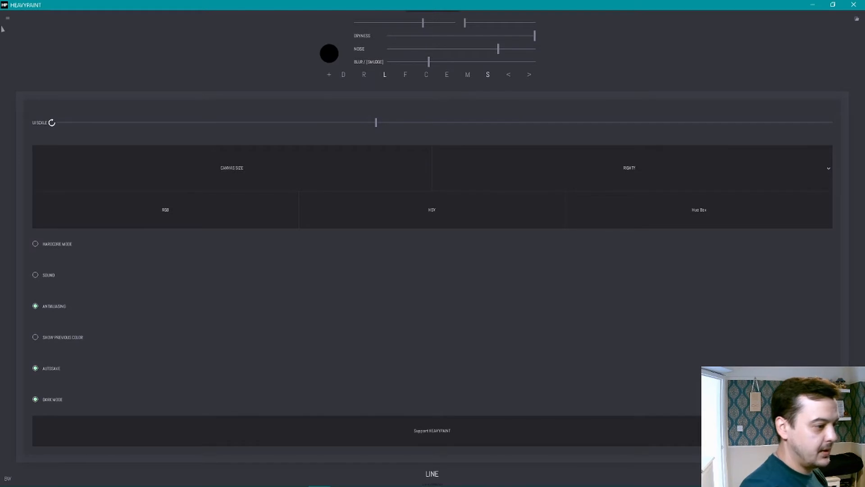
pyautogui.click(322, 168)
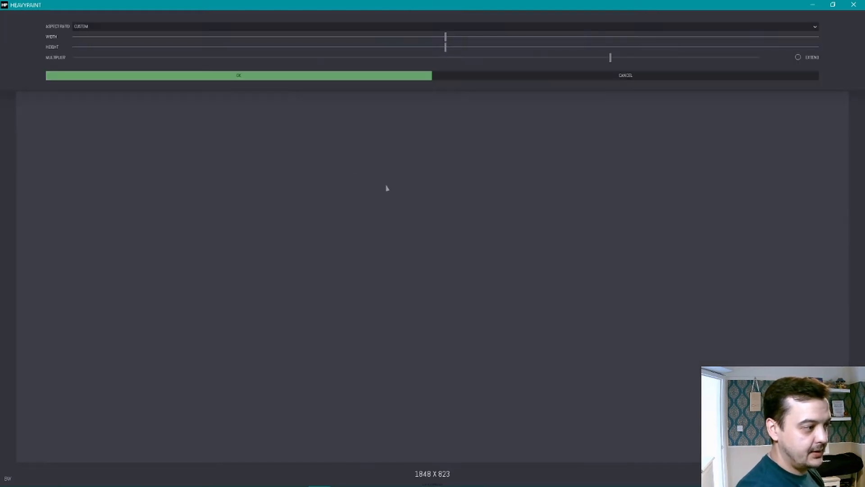
pyautogui.moveTo(447, 37); pyautogui.dragTo(428, 56)
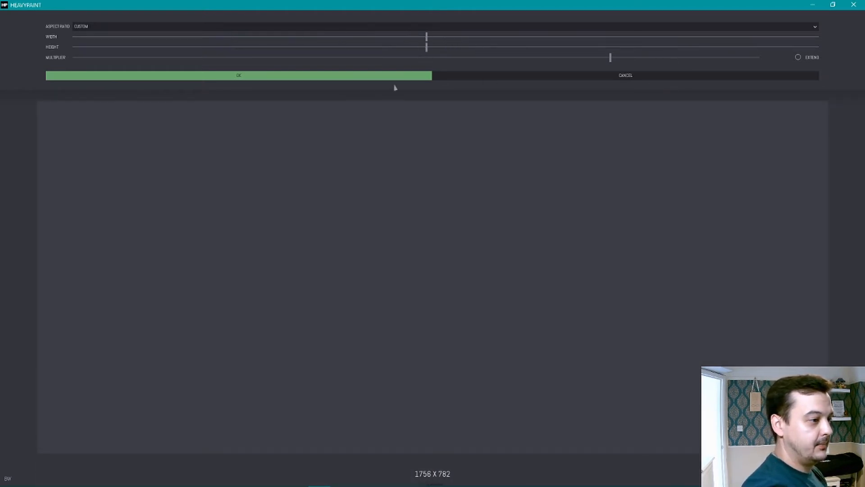
pyautogui.click(629, 79)
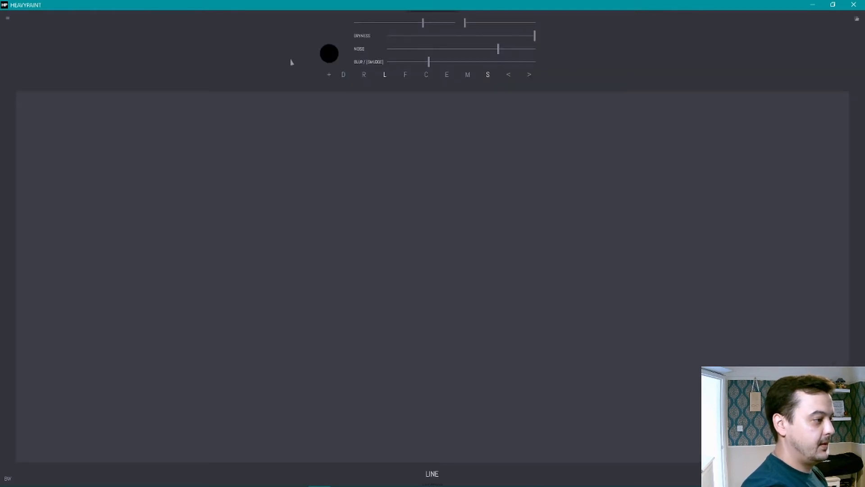
# Step: Try the Lefty interface layout, switch back to Righty, and close the settings
pyautogui.click(8, 19)
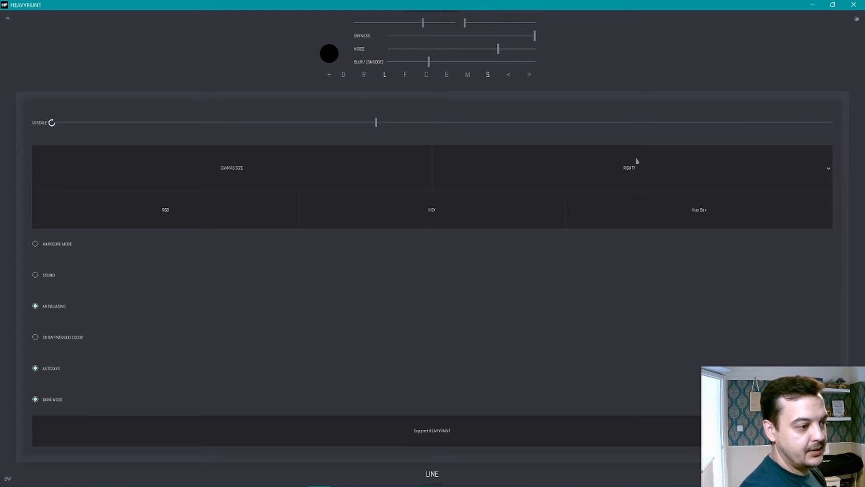
pyautogui.click(801, 165)
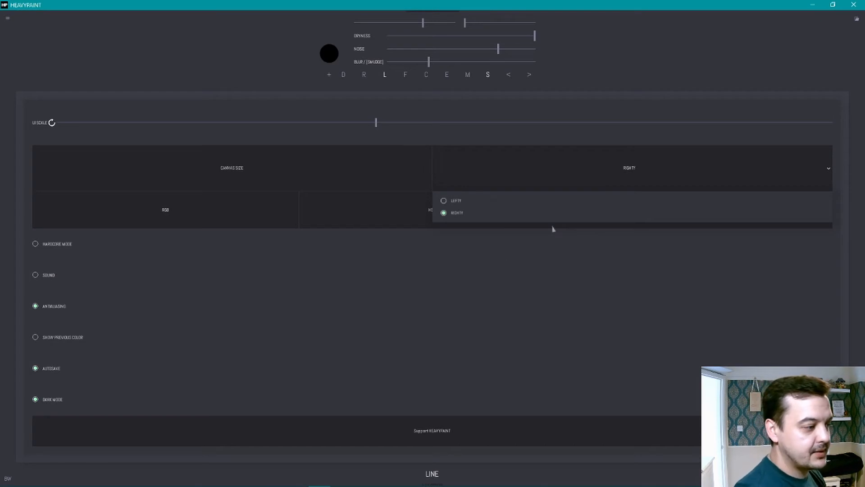
pyautogui.click(464, 202)
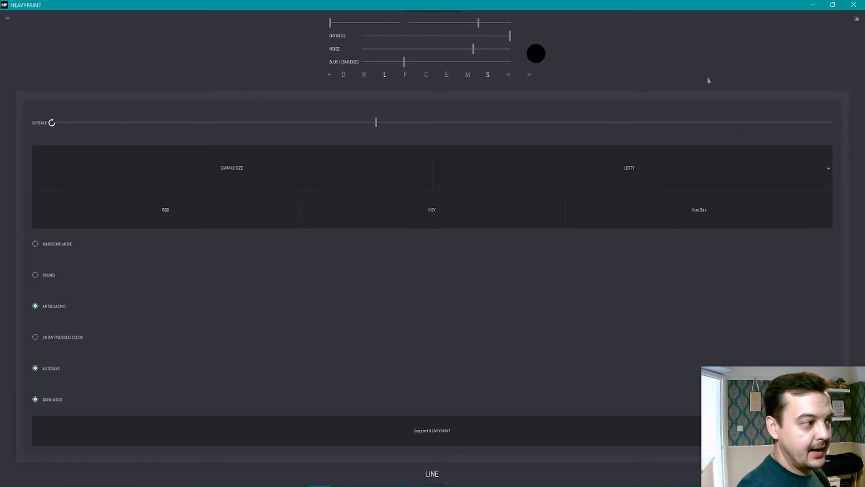
pyautogui.click(651, 172)
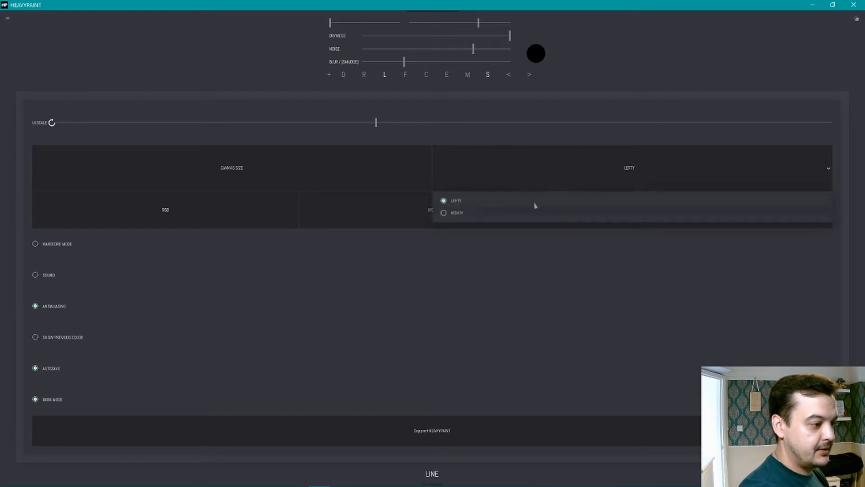
pyautogui.click(467, 214)
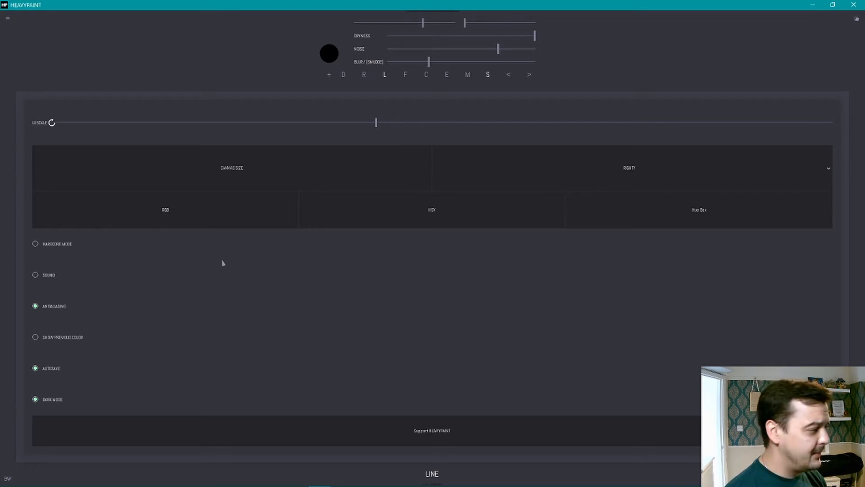
pyautogui.click(693, 49)
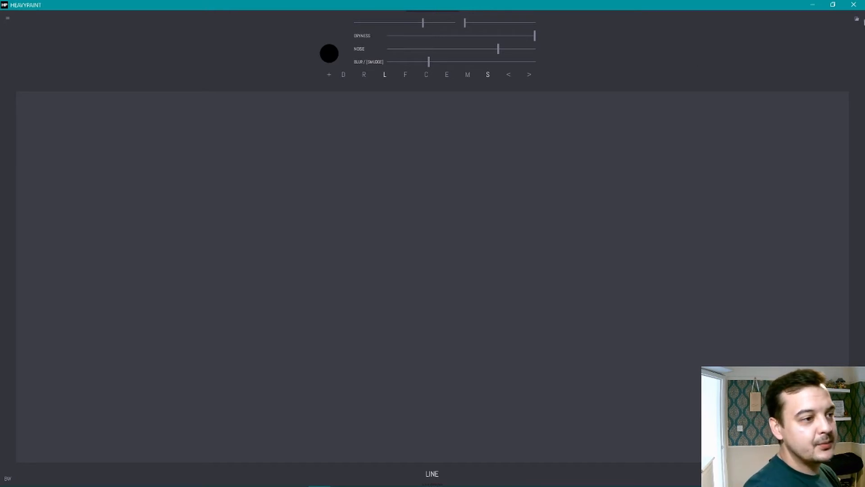
# Step: View the saved portrait on page 1 and its image export dialog, leaving without exporting
pyautogui.click(858, 20)
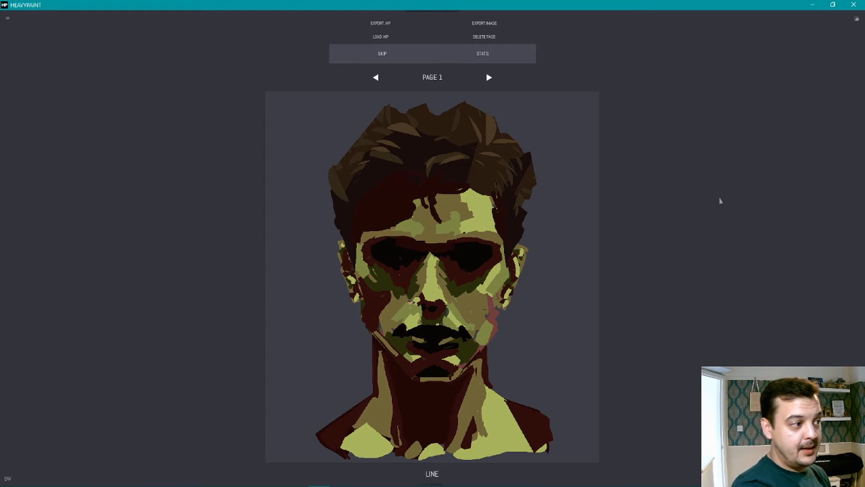
pyautogui.click(492, 22)
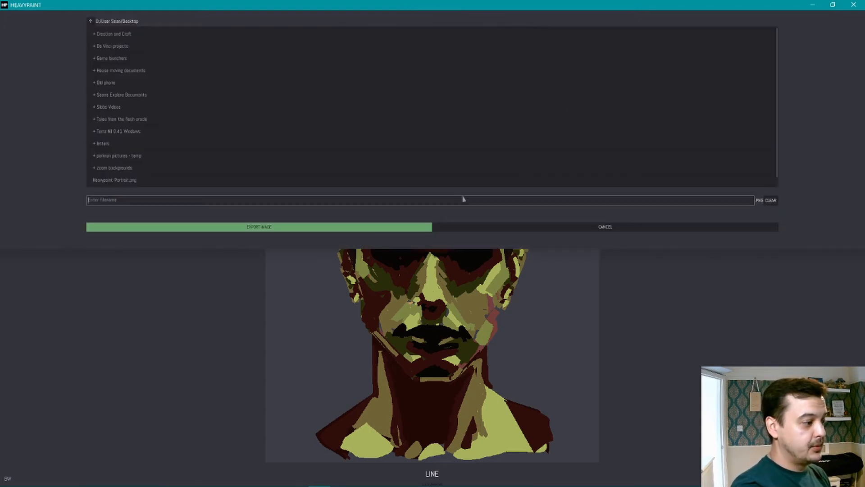
pyautogui.click(620, 228)
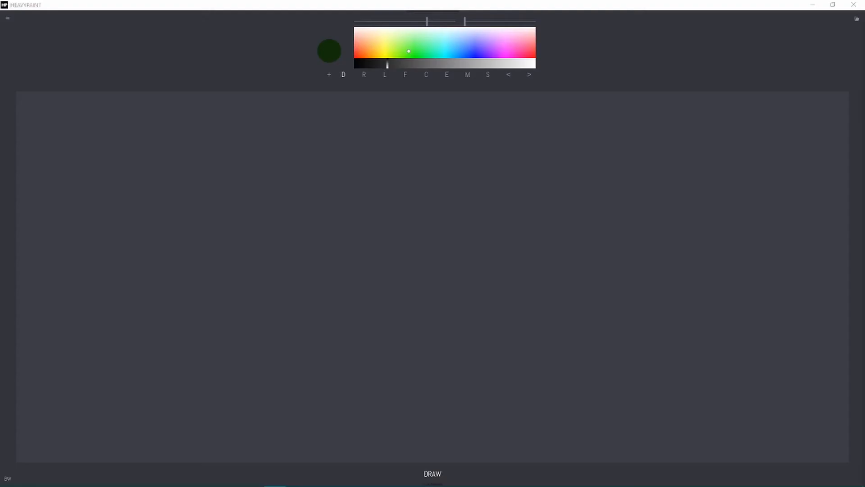
# Step: Choose a muted grey-blue and paint the base silhouette of the heron's head and curved neck
pyautogui.click(454, 42)
pyautogui.click(458, 61)
pyautogui.click(461, 36)
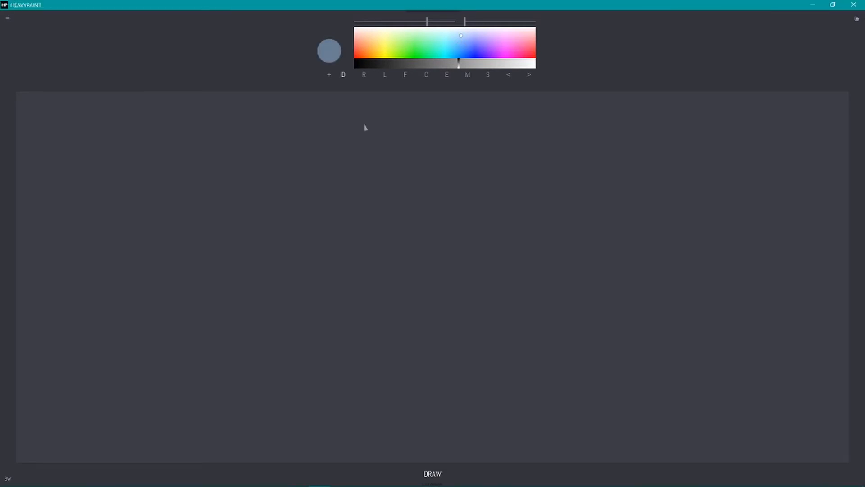
pyautogui.click(405, 75)
pyautogui.moveTo(485, 160)
pyautogui.mouseDown()
pyautogui.moveTo(444, 181)
pyautogui.moveTo(409, 132)
pyautogui.moveTo(489, 162)
pyautogui.moveTo(408, 133)
pyautogui.moveTo(482, 164)
pyautogui.moveTo(394, 143)
pyautogui.moveTo(363, 184)
pyautogui.moveTo(381, 178)
pyautogui.moveTo(386, 269)
pyautogui.moveTo(389, 212)
pyautogui.moveTo(409, 179)
pyautogui.moveTo(442, 177)
pyautogui.moveTo(486, 125)
pyautogui.moveTo(424, 176)
pyautogui.moveTo(483, 176)
pyautogui.mouseUp()
pyautogui.press('d')
pyautogui.hotkey('ctrl', 'z')
pyautogui.moveTo(413, 183); pyautogui.dragTo(393, 240)
pyautogui.moveTo(398, 269)
pyautogui.mouseDown()
pyautogui.moveTo(448, 293)
pyautogui.moveTo(427, 425)
pyautogui.moveTo(400, 286)
pyautogui.moveTo(347, 426)
pyautogui.mouseUp()
# Step: Trim the outline of the heron's head and neck with the sampled grey background color
pyautogui.rightClick(378, 132)
pyautogui.moveTo(391, 126)
pyautogui.mouseDown()
pyautogui.moveTo(357, 157)
pyautogui.moveTo(329, 415)
pyautogui.moveTo(333, 376)
pyautogui.mouseUp()
pyautogui.rightClick(415, 189)
pyautogui.moveTo(415, 188); pyautogui.dragTo(420, 270)
pyautogui.rightClick(485, 140)
pyautogui.moveTo(485, 143)
pyautogui.mouseDown()
pyautogui.moveTo(409, 130)
pyautogui.moveTo(372, 256)
pyautogui.moveTo(365, 368)
pyautogui.mouseUp()
pyautogui.moveTo(443, 265)
pyautogui.mouseDown()
pyautogui.moveTo(429, 244)
pyautogui.moveTo(466, 300)
pyautogui.moveTo(451, 406)
pyautogui.mouseUp()
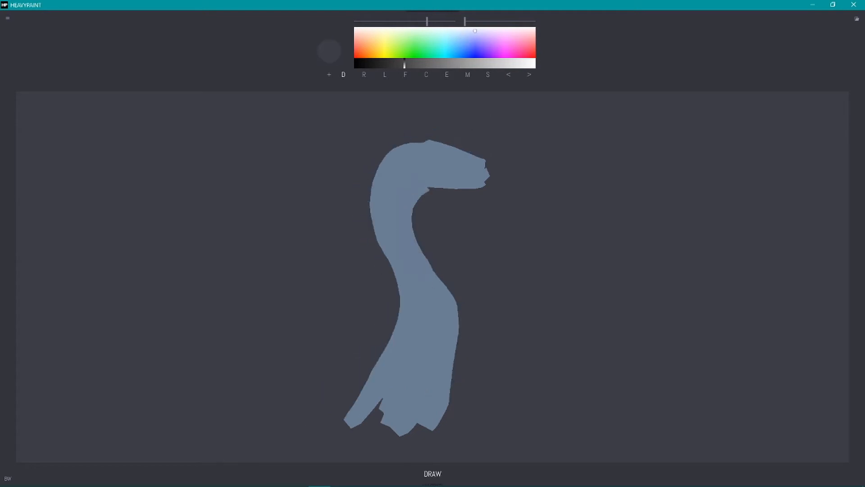
# Step: Pick a stronger medium blue, reduce the brush size, and paint a blue patch at the front of the heron's face
pyautogui.click(406, 76)
pyautogui.click(344, 75)
pyautogui.click(462, 48)
pyautogui.click(442, 64)
pyautogui.moveTo(491, 166); pyautogui.dragTo(455, 163)
pyautogui.hotkey('ctrl', 'z')
pyautogui.moveTo(426, 26); pyautogui.dragTo(381, 26)
pyautogui.moveTo(485, 167); pyautogui.dragTo(457, 163)
pyautogui.moveTo(379, 26); pyautogui.dragTo(402, 26)
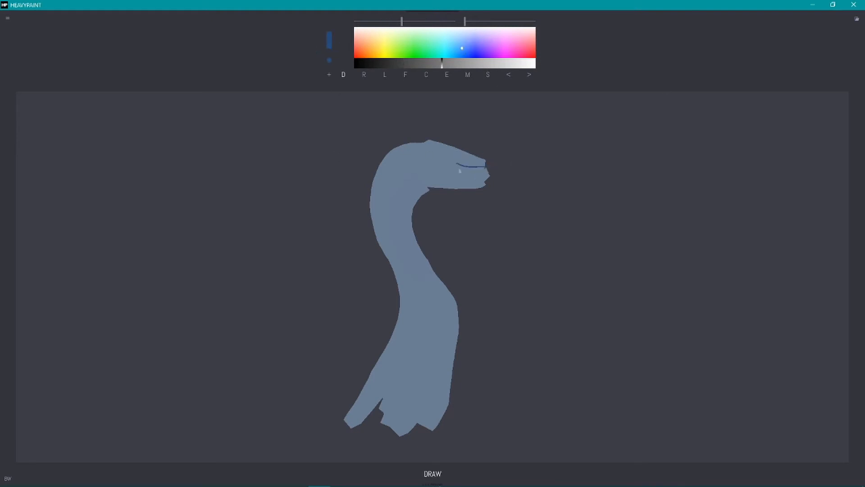
pyautogui.moveTo(485, 166); pyautogui.dragTo(446, 177)
pyautogui.moveTo(486, 177)
pyautogui.mouseDown()
pyautogui.moveTo(461, 175)
pyautogui.moveTo(487, 174)
pyautogui.moveTo(447, 160)
pyautogui.moveTo(467, 166)
pyautogui.moveTo(433, 176)
pyautogui.mouseUp()
# Step: Paint a navy band across the heron's crown and darken the blue further
pyautogui.click(412, 64)
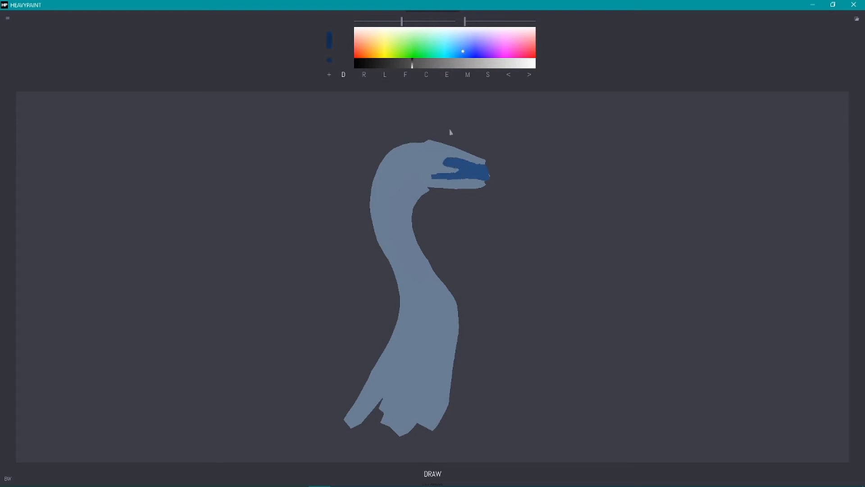
pyautogui.moveTo(432, 140); pyautogui.dragTo(406, 140)
pyautogui.moveTo(450, 157)
pyautogui.mouseDown()
pyautogui.moveTo(395, 150)
pyautogui.moveTo(378, 169)
pyautogui.moveTo(453, 160)
pyautogui.moveTo(379, 153)
pyautogui.moveTo(428, 155)
pyautogui.mouseUp()
pyautogui.click(398, 63)
pyautogui.moveTo(309, 232); pyautogui.dragTo(388, 151)
pyautogui.moveTo(320, 239); pyautogui.dragTo(396, 148)
pyautogui.moveTo(335, 180)
pyautogui.mouseDown()
pyautogui.moveTo(397, 149)
pyautogui.moveTo(311, 222)
pyautogui.mouseUp()
pyautogui.hotkey('ctrl', 'z')
pyautogui.hotkey('ctrl', 'z')
pyautogui.hotkey('ctrl', 'z')
pyautogui.hotkey('ctrl', 'z')
# Step: Adjust the brush and draw thin, tapering dark navy crest feathers trailing from the back of the heron's head
pyautogui.click(329, 41)
pyautogui.click(202, 46)
pyautogui.moveTo(401, 150); pyautogui.dragTo(327, 250)
pyautogui.moveTo(398, 149)
pyautogui.mouseDown()
pyautogui.moveTo(290, 236)
pyautogui.moveTo(356, 175)
pyautogui.mouseUp()
pyautogui.moveTo(401, 151); pyautogui.dragTo(358, 162)
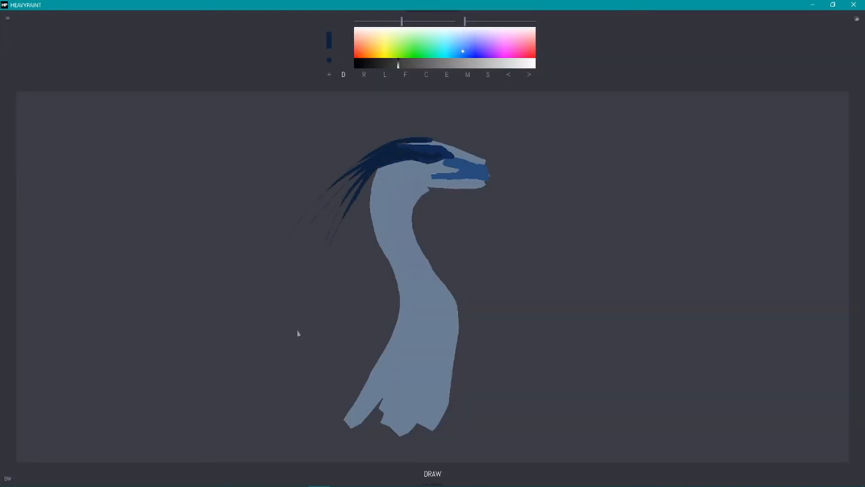
# Step: Pick a pale grey-blue and paint highlights along the forehead and on the cheek
pyautogui.keyDown('alt'); pyautogui.click(429, 144); pyautogui.keyUp('alt')
pyautogui.click(499, 64)
pyautogui.click(456, 31)
pyautogui.moveTo(404, 143); pyautogui.dragTo(464, 153)
pyautogui.moveTo(445, 140); pyautogui.dragTo(484, 158)
pyautogui.moveTo(422, 144); pyautogui.dragTo(477, 159)
pyautogui.moveTo(456, 146)
pyautogui.mouseDown()
pyautogui.moveTo(483, 160)
pyautogui.moveTo(444, 167)
pyautogui.mouseUp()
# Step: Paint a pale grey-blue stripe along the throat and down the front of the neck
pyautogui.moveTo(417, 161)
pyautogui.mouseDown()
pyautogui.moveTo(442, 168)
pyautogui.moveTo(394, 176)
pyautogui.moveTo(458, 352)
pyautogui.mouseUp()
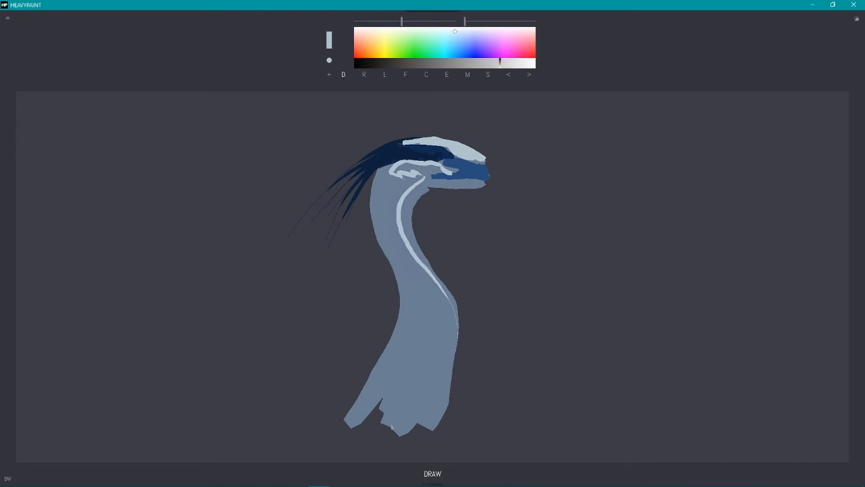
pyautogui.moveTo(458, 179)
pyautogui.mouseDown()
pyautogui.moveTo(410, 207)
pyautogui.moveTo(444, 186)
pyautogui.mouseUp()
pyautogui.moveTo(394, 164)
pyautogui.mouseDown()
pyautogui.moveTo(443, 177)
pyautogui.moveTo(397, 178)
pyautogui.moveTo(412, 237)
pyautogui.moveTo(450, 293)
pyautogui.moveTo(459, 340)
pyautogui.mouseUp()
pyautogui.click(462, 34)
pyautogui.moveTo(469, 62)
pyautogui.mouseDown()
pyautogui.moveTo(458, 106)
pyautogui.moveTo(422, 64)
pyautogui.mouseUp()
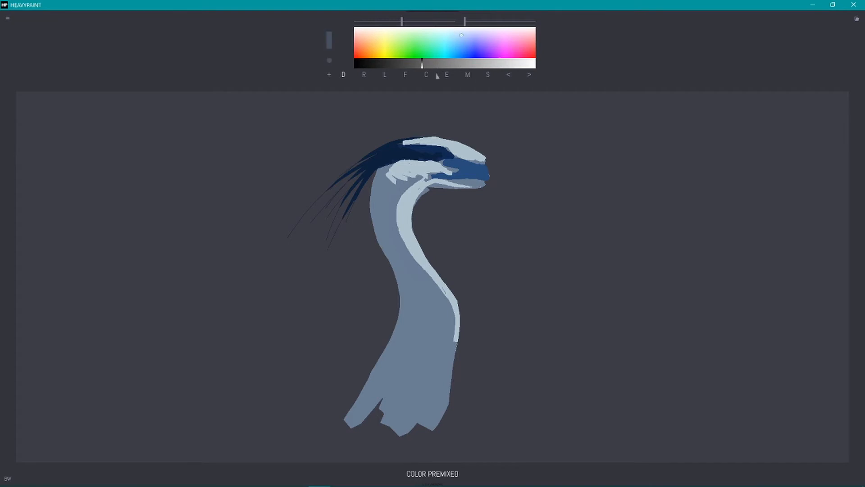
pyautogui.moveTo(387, 165); pyautogui.dragTo(371, 192)
# Step: Paint the beak's base in brownish orange and add pale grey-blue strokes along the chin
pyautogui.click(374, 52)
pyautogui.click(449, 63)
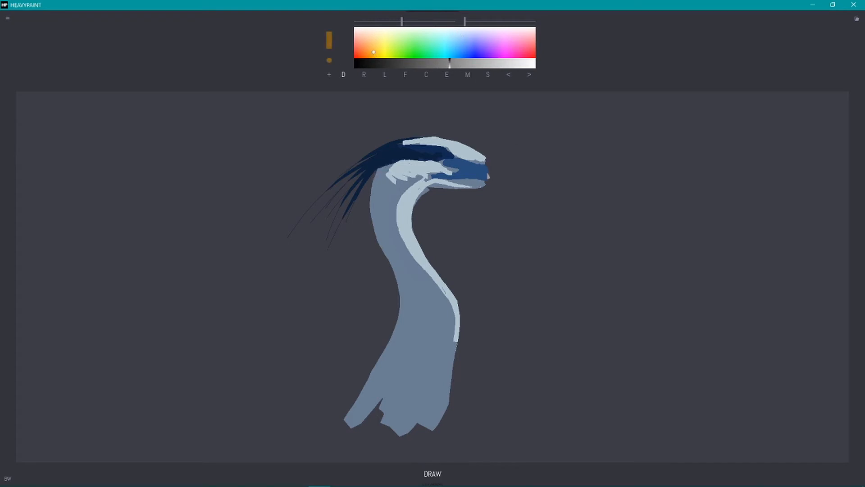
pyautogui.moveTo(473, 166)
pyautogui.mouseDown()
pyautogui.moveTo(489, 162)
pyautogui.moveTo(477, 176)
pyautogui.moveTo(487, 187)
pyautogui.moveTo(442, 192)
pyautogui.mouseUp()
pyautogui.keyDown('alt'); pyautogui.click(476, 184); pyautogui.keyUp('alt')
pyautogui.keyDown('alt'); pyautogui.click(468, 184); pyautogui.keyUp('alt')
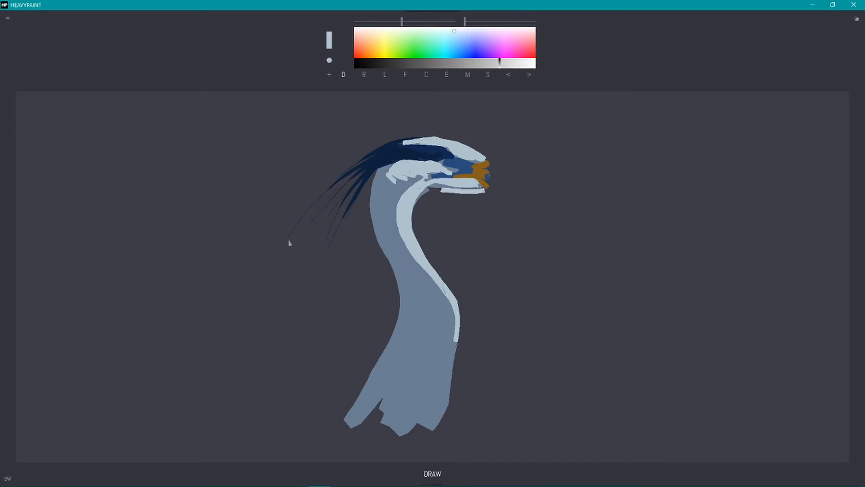
# Step: Sample the brownish orange and paint a long, pointed beak extending forward from the heron's face
pyautogui.keyDown('alt'); pyautogui.click(483, 172); pyautogui.keyUp('alt')
pyautogui.moveTo(489, 162); pyautogui.dragTo(603, 196)
pyautogui.moveTo(488, 188); pyautogui.dragTo(616, 200)
pyautogui.moveTo(603, 198); pyautogui.dragTo(483, 182)
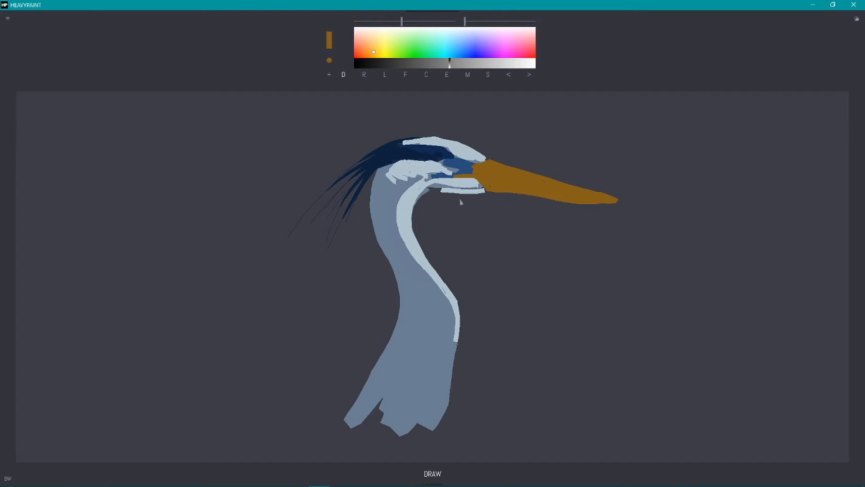
# Step: Sharpen the beak's tip and straighten its edges with background-grey strokes using the Line tool
pyautogui.press('l')
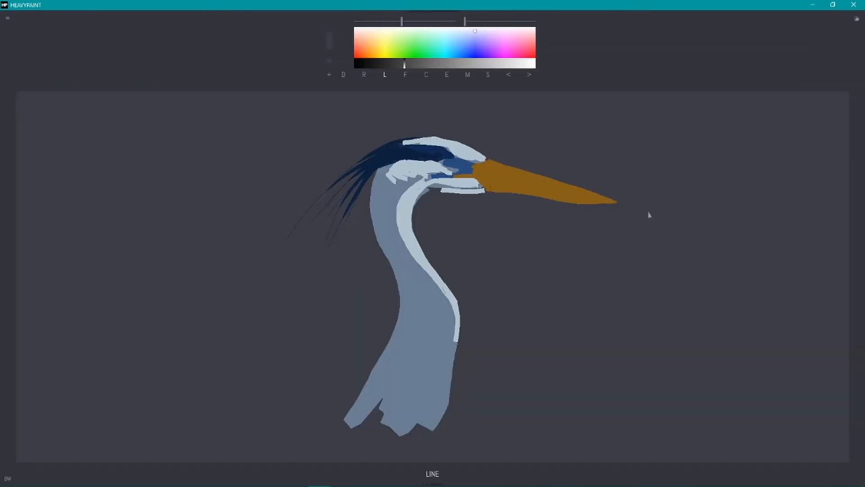
pyautogui.moveTo(493, 158); pyautogui.dragTo(649, 210)
pyautogui.moveTo(509, 199); pyautogui.dragTo(666, 210)
# Step: Sample the navy from the crest, reduce the brush size, and draw short broken markings down the front of the neck
pyautogui.press('e')
pyautogui.click(395, 156)
pyautogui.moveTo(407, 227); pyautogui.dragTo(410, 236)
pyautogui.moveTo(411, 247); pyautogui.dragTo(430, 268)
pyautogui.press('[')
pyautogui.moveTo(411, 205); pyautogui.dragTo(409, 208)
pyautogui.moveTo(404, 211); pyautogui.dragTo(448, 309)
pyautogui.moveTo(431, 268); pyautogui.dragTo(456, 300)
pyautogui.moveTo(446, 293)
pyautogui.mouseDown()
pyautogui.moveTo(456, 318)
pyautogui.moveTo(451, 341)
pyautogui.mouseUp()
pyautogui.moveTo(453, 298); pyautogui.dragTo(458, 366)
# Step: Draw long, thin navy feather strokes along the front edge of the lower neck
pyautogui.hotkey('alt', 'Tab')
pyautogui.moveTo(453, 350); pyautogui.dragTo(441, 411)
pyautogui.moveTo(442, 380); pyautogui.dragTo(427, 427)
pyautogui.moveTo(448, 362); pyautogui.dragTo(451, 378)
pyautogui.moveTo(443, 404); pyautogui.dragTo(441, 416)
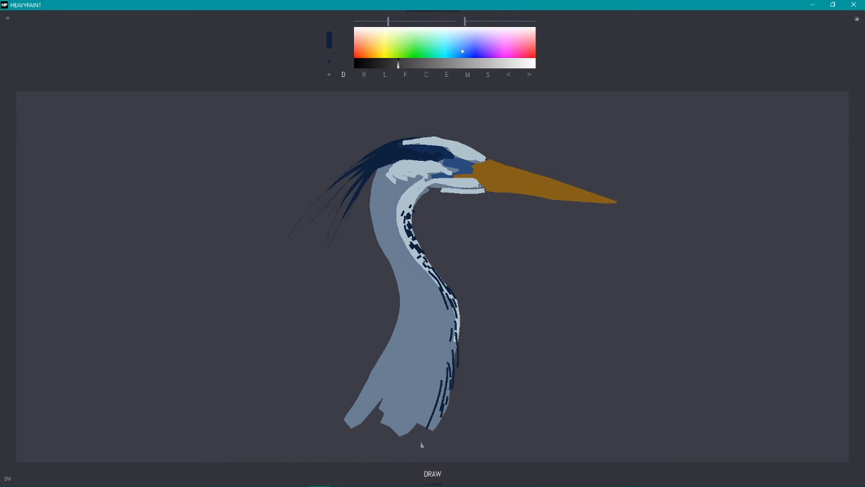
# Step: Cut small notches into the lower edge of the pale chin with background grey to form a feathered fringe
pyautogui.click(435, 193)
pyautogui.moveTo(436, 193); pyautogui.dragTo(481, 195)
# Step: Sample the beak's orange and use the Fill tool to extend its base back toward the cheek and eye area
pyautogui.click(500, 169)
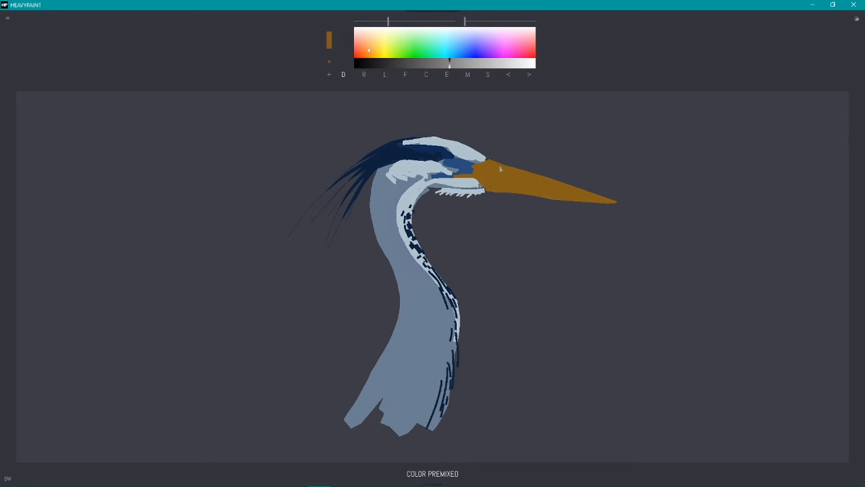
pyautogui.press('f')
pyautogui.click(487, 179)
pyautogui.moveTo(479, 180); pyautogui.dragTo(440, 178)
pyautogui.click(463, 167)
# Step: Sample a reddish orange from the beak and add long filled streaks running to its tip
pyautogui.press('e')
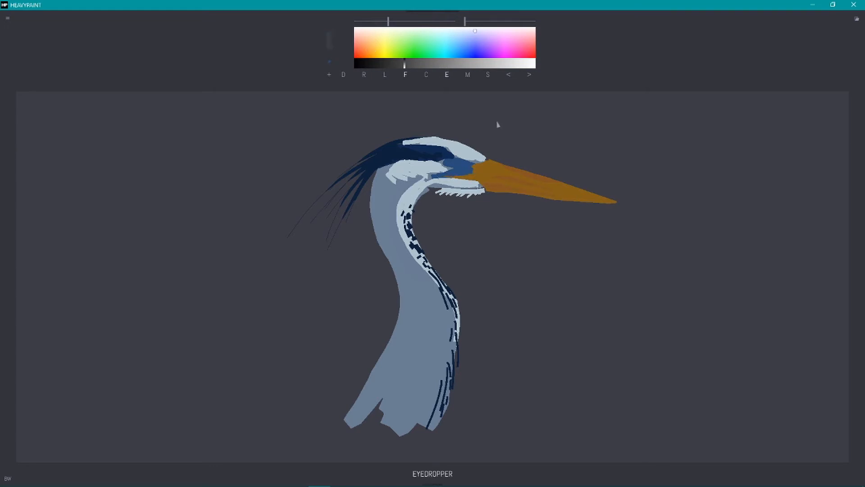
pyautogui.click(513, 171)
pyautogui.moveTo(537, 175); pyautogui.dragTo(615, 202)
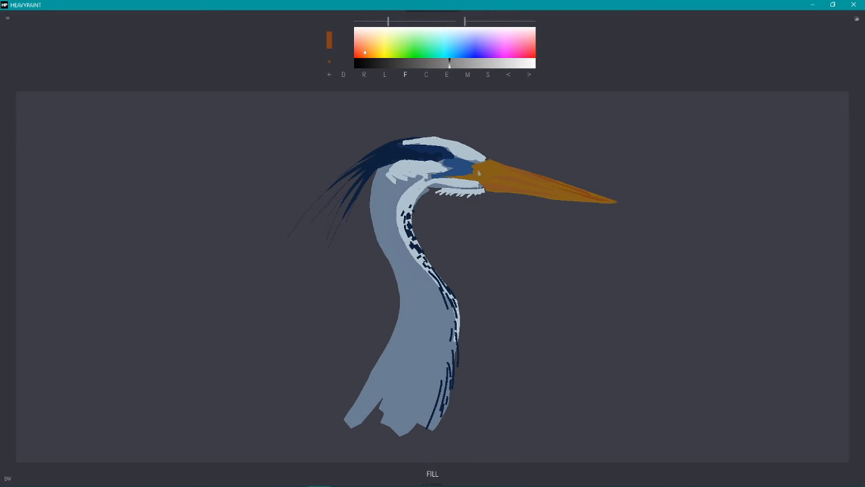
# Step: Choose a dark golden yellow and fill thin streaks along the front half of the beak to its tip
pyautogui.moveTo(479, 170)
pyautogui.mouseDown()
pyautogui.moveTo(523, 179)
pyautogui.moveTo(482, 185)
pyautogui.mouseUp()
pyautogui.click(381, 49)
pyautogui.click(459, 64)
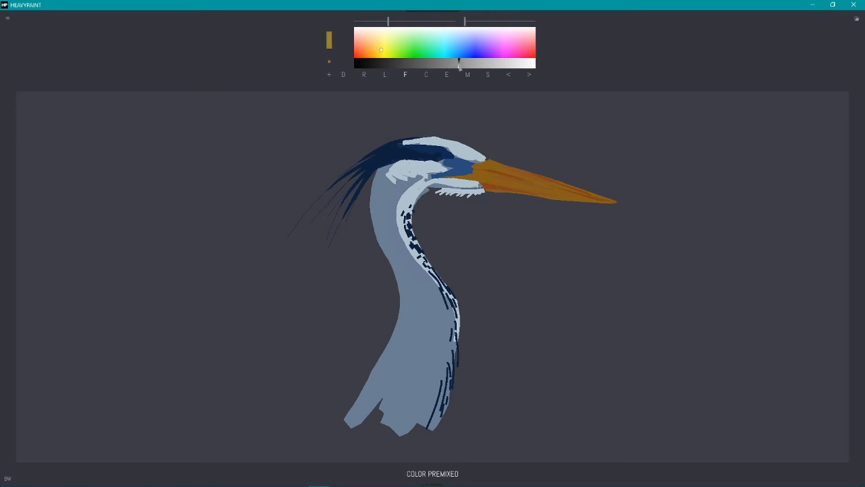
pyautogui.moveTo(581, 189)
pyautogui.mouseDown()
pyautogui.moveTo(615, 202)
pyautogui.moveTo(563, 184)
pyautogui.mouseUp()
pyautogui.moveTo(604, 201)
pyautogui.mouseDown()
pyautogui.moveTo(538, 195)
pyautogui.moveTo(550, 180)
pyautogui.mouseUp()
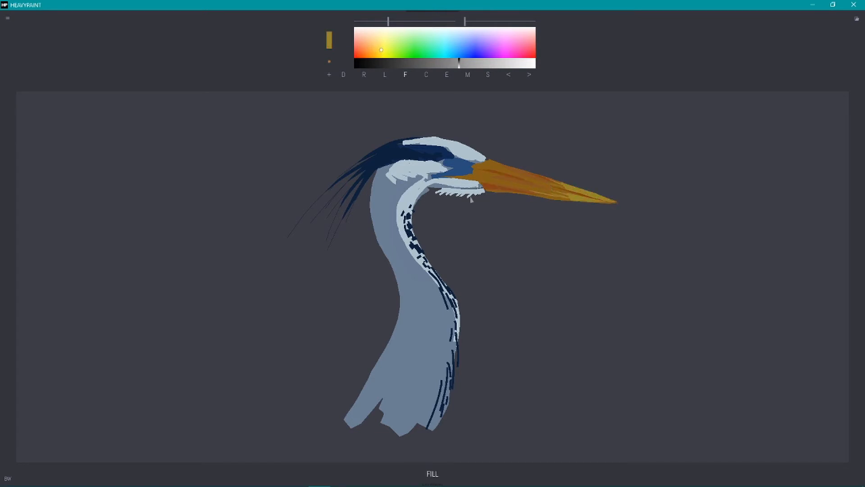
# Step: Try to smudge the yellow and orange streaks together near the beak's tip, with different smudge settings
pyautogui.press('s')
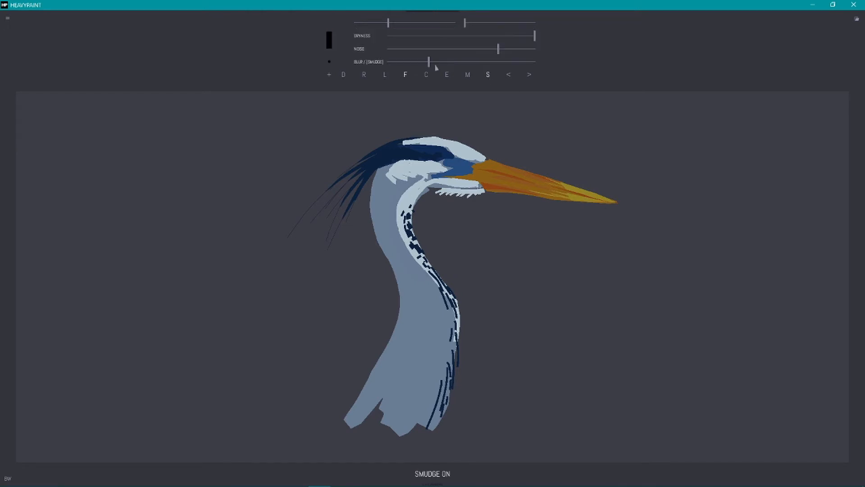
pyautogui.moveTo(608, 200); pyautogui.dragTo(532, 178)
pyautogui.hotkey('ctrl', 'z')
pyautogui.click(344, 75)
pyautogui.moveTo(581, 191); pyautogui.dragTo(539, 183)
pyautogui.hotkey('ctrl', 'z')
pyautogui.moveTo(449, 62); pyautogui.dragTo(405, 62)
pyautogui.moveTo(571, 186); pyautogui.dragTo(528, 175)
pyautogui.click(343, 77)
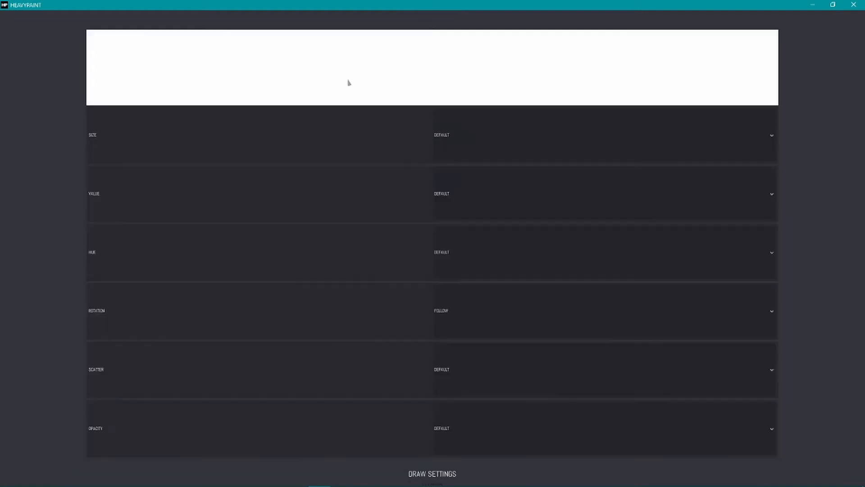
pyautogui.hotkey('ctrl', 'z')
pyautogui.press('s')
# Step: Sample a golden orange from the beak and paint a stroke along its lower edge near the tip
pyautogui.keyDown('alt'); pyautogui.click(554, 187); pyautogui.keyUp('alt')
pyautogui.moveTo(581, 200); pyautogui.dragTo(548, 194)
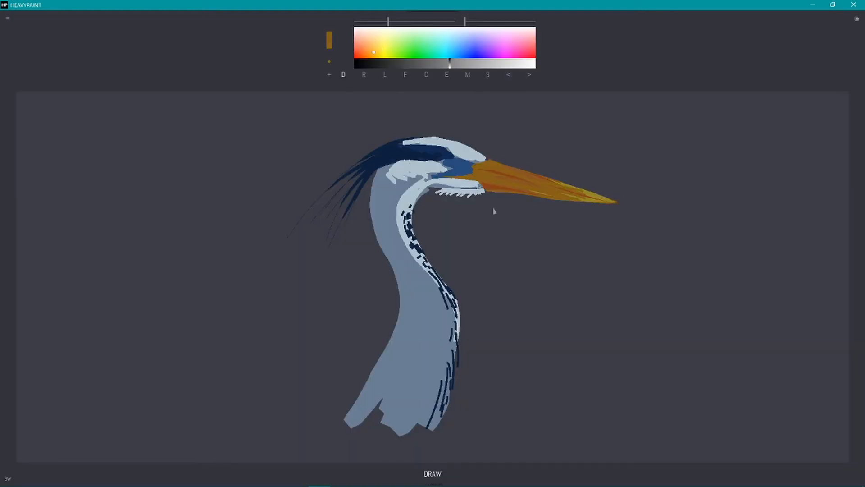
# Step: Choose a bright golden yellow and a small round brush, and paint a round eye beside the blue patch
pyautogui.click(329, 62)
pyautogui.click(383, 48)
pyautogui.click(515, 63)
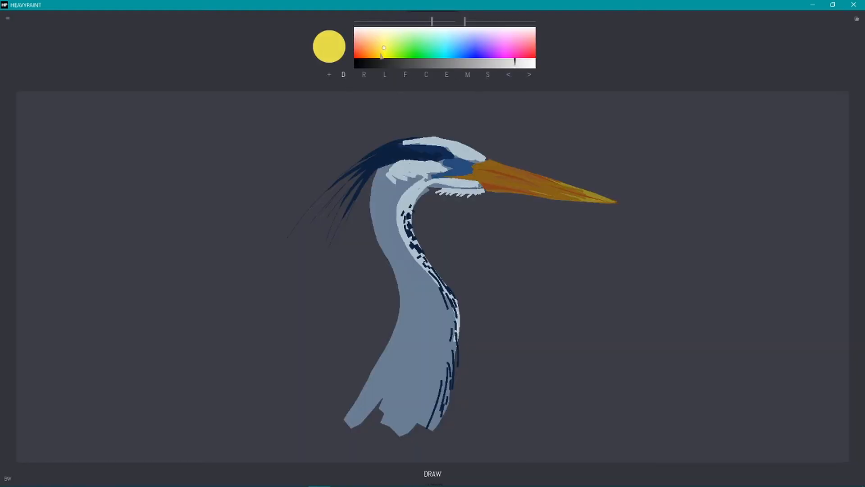
pyautogui.click(380, 54)
pyautogui.click(453, 165)
pyautogui.hotkey('ctrl', 'z')
pyautogui.moveTo(431, 22); pyautogui.dragTo(410, 21)
pyautogui.click(449, 164)
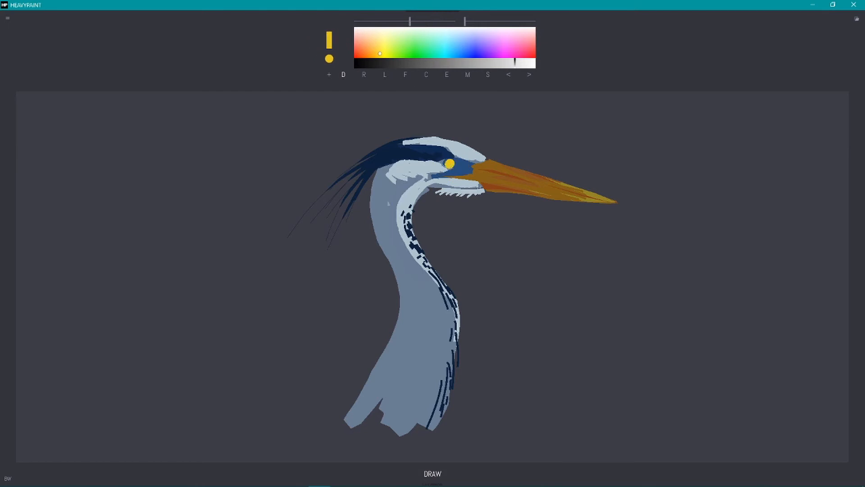
# Step: Sample the neck's grey-blue and use the Fill tool to add a large rounded body behind the lower neck
pyautogui.keyDown('alt'); pyautogui.click(388, 204); pyautogui.keyUp('alt')
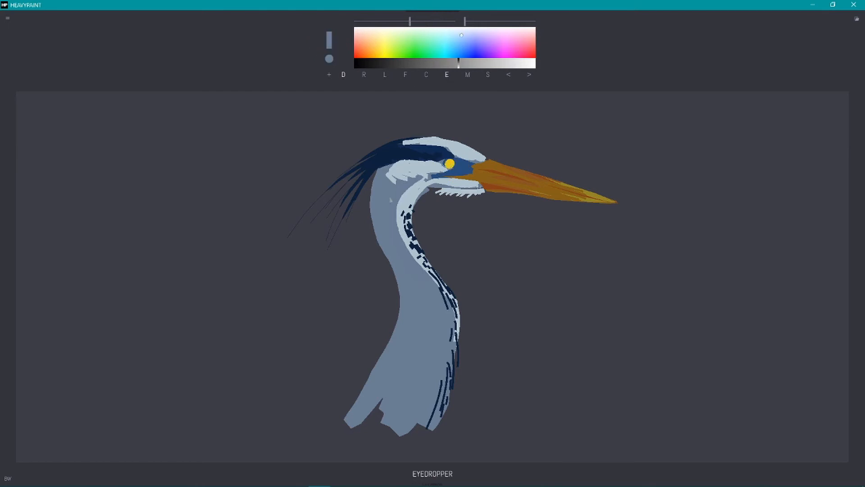
pyautogui.click(407, 76)
pyautogui.moveTo(381, 353)
pyautogui.mouseDown()
pyautogui.moveTo(230, 410)
pyautogui.moveTo(284, 440)
pyautogui.mouseUp()
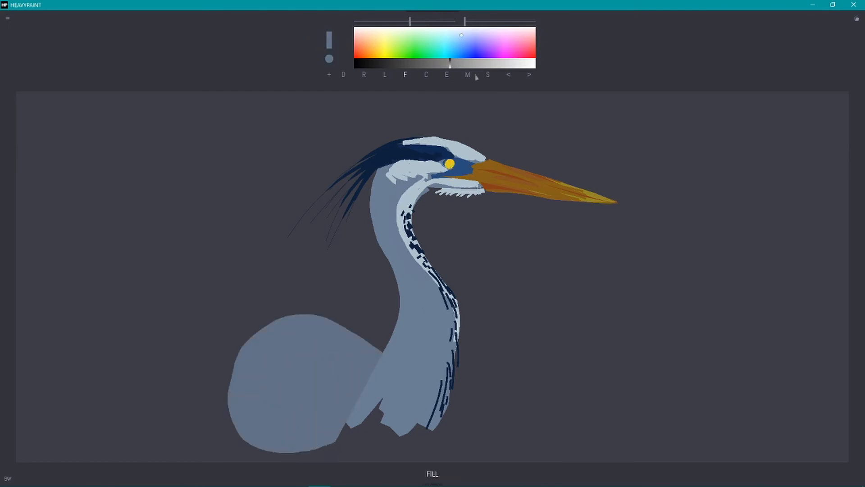
# Step: Add a jagged navy feather patch at the shoulder and a curved light blue stroke across the wing
pyautogui.keyDown('alt'); pyautogui.click(412, 160); pyautogui.keyUp('alt')
pyautogui.moveTo(328, 385)
pyautogui.mouseDown()
pyautogui.moveTo(362, 370)
pyautogui.moveTo(248, 415)
pyautogui.mouseUp()
pyautogui.click(343, 74)
pyautogui.keyDown('alt'); pyautogui.click(388, 199); pyautogui.keyUp('alt')
pyautogui.click(482, 64)
# Step: Sample the body's grey-blue to round out the upper back and paint strokes joining the body to the neck
pyautogui.keyDown('alt'); pyautogui.click(299, 336); pyautogui.keyUp('alt')
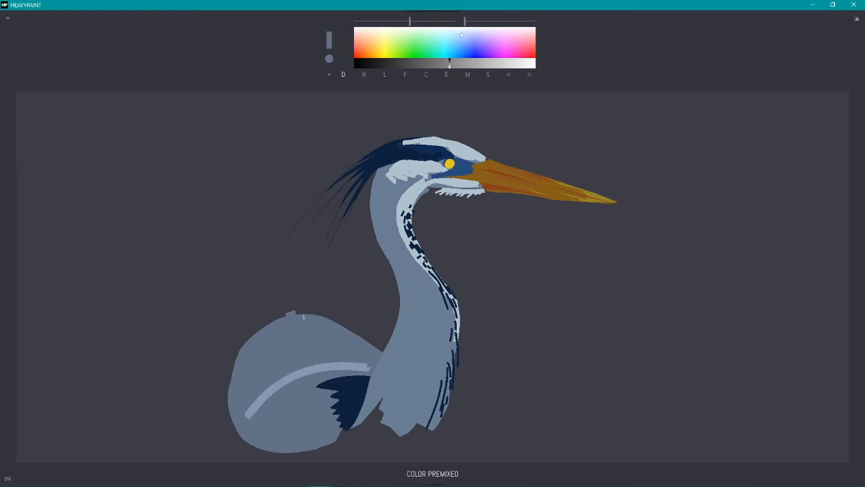
pyautogui.moveTo(297, 317)
pyautogui.mouseDown()
pyautogui.moveTo(382, 349)
pyautogui.moveTo(371, 338)
pyautogui.mouseUp()
pyautogui.moveTo(384, 372); pyautogui.dragTo(356, 370)
pyautogui.moveTo(384, 359); pyautogui.dragTo(356, 360)
pyautogui.moveTo(383, 379)
pyautogui.mouseDown()
pyautogui.moveTo(362, 391)
pyautogui.moveTo(362, 406)
pyautogui.mouseUp()
pyautogui.moveTo(391, 399); pyautogui.dragTo(380, 413)
# Step: Heighten the crown with sampled pale blue and thicken the crest behind it with navy strokes
pyautogui.keyDown('alt'); pyautogui.click(466, 151); pyautogui.keyUp('alt')
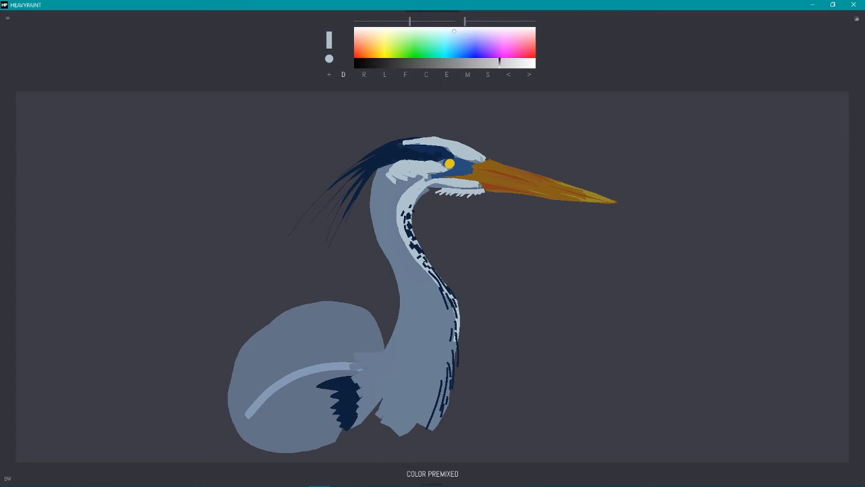
pyautogui.moveTo(482, 157)
pyautogui.mouseDown()
pyautogui.moveTo(404, 141)
pyautogui.moveTo(382, 145)
pyautogui.moveTo(409, 134)
pyautogui.moveTo(347, 173)
pyautogui.mouseUp()
pyautogui.keyDown('alt'); pyautogui.click(393, 145); pyautogui.keyUp('alt')
pyautogui.click(504, 77)
pyautogui.click(397, 21)
pyautogui.keyDown('alt'); pyautogui.click(402, 159); pyautogui.keyUp('alt')
pyautogui.moveTo(360, 174); pyautogui.dragTo(343, 199)
pyautogui.moveTo(364, 179); pyautogui.dragTo(355, 189)
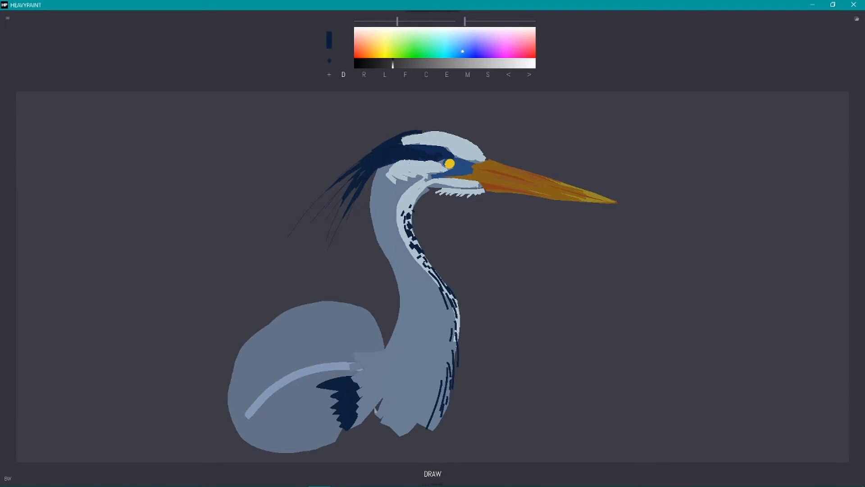
# Step: Darken the navy to near black and paint the eye's pupil and thin outline with a fine brush
pyautogui.moveTo(393, 66); pyautogui.dragTo(377, 64)
pyautogui.click(369, 21)
pyautogui.moveTo(445, 161); pyautogui.dragTo(453, 167)
pyautogui.moveTo(369, 21); pyautogui.dragTo(381, 21)
pyautogui.moveTo(451, 166); pyautogui.dragTo(449, 162)
# Step: Enlarge the tapered brush and draw long, wispy pale blue feather strokes down the lower neck and breast
pyautogui.click(329, 75)
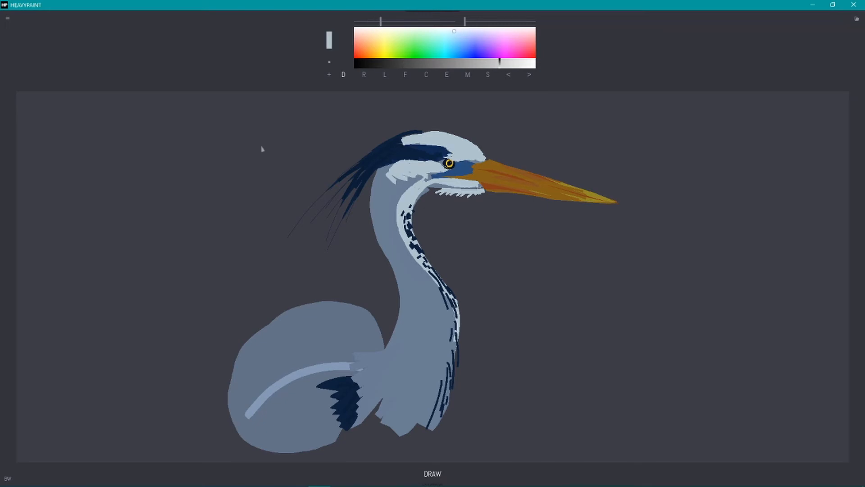
pyautogui.click(330, 40)
pyautogui.moveTo(381, 21); pyautogui.dragTo(399, 21)
pyautogui.click(329, 75)
pyautogui.moveTo(457, 319)
pyautogui.mouseDown()
pyautogui.moveTo(455, 381)
pyautogui.moveTo(470, 407)
pyautogui.mouseUp()
pyautogui.moveTo(459, 346); pyautogui.dragTo(454, 438)
pyautogui.moveTo(441, 381); pyautogui.dragTo(420, 452)
pyautogui.moveTo(390, 427)
pyautogui.mouseDown()
pyautogui.moveTo(350, 458)
pyautogui.moveTo(330, 446)
pyautogui.mouseUp()
pyautogui.moveTo(360, 404)
pyautogui.mouseDown()
pyautogui.moveTo(337, 419)
pyautogui.moveTo(367, 439)
pyautogui.mouseUp()
pyautogui.moveTo(360, 424); pyautogui.dragTo(338, 441)
pyautogui.moveTo(444, 407); pyautogui.dragTo(440, 436)
pyautogui.moveTo(422, 423); pyautogui.dragTo(412, 446)
# Step: Sample navy from the neck markings and paint several long dark feather streaks on the lower neck
pyautogui.click(485, 77)
pyautogui.click(444, 298)
pyautogui.moveTo(456, 363); pyautogui.dragTo(442, 427)
pyautogui.moveTo(452, 318); pyautogui.dragTo(449, 372)
pyautogui.moveTo(435, 363); pyautogui.dragTo(423, 414)
# Step: Sample the pale blue again and fan tapered feather strokes from the front of the breast round to the shoulder
pyautogui.click(458, 311)
pyautogui.moveTo(457, 329); pyautogui.dragTo(438, 462)
pyautogui.moveTo(449, 367); pyautogui.dragTo(402, 462)
pyautogui.moveTo(420, 413); pyautogui.dragTo(389, 451)
pyautogui.moveTo(412, 398); pyautogui.dragTo(350, 461)
pyautogui.moveTo(393, 395); pyautogui.dragTo(355, 409)
pyautogui.moveTo(376, 382); pyautogui.dragTo(356, 389)
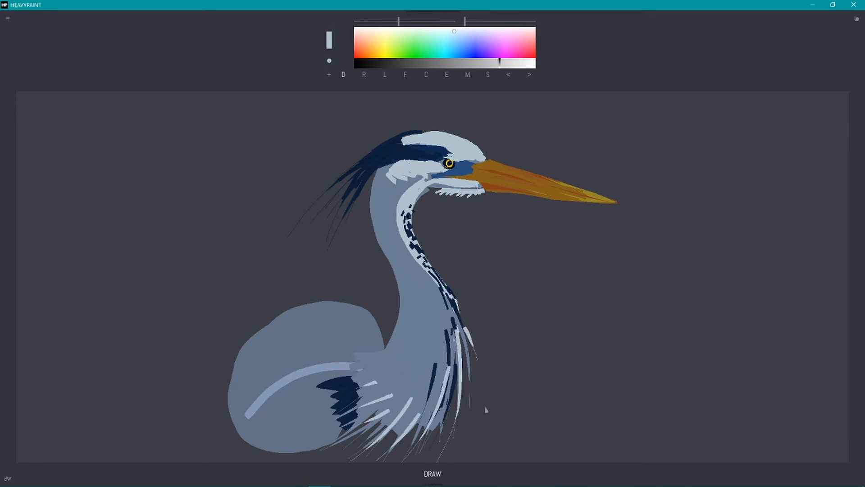
pyautogui.moveTo(462, 316); pyautogui.dragTo(484, 395)
pyautogui.moveTo(456, 321); pyautogui.dragTo(468, 375)
pyautogui.moveTo(457, 378); pyautogui.dragTo(444, 423)
# Step: Sample a mid grey-blue and layer long feather strokes over the pale and navy streaks at the breast
pyautogui.click(448, 75)
pyautogui.moveTo(461, 311); pyautogui.dragTo(476, 409)
pyautogui.moveTo(414, 361); pyautogui.dragTo(390, 426)
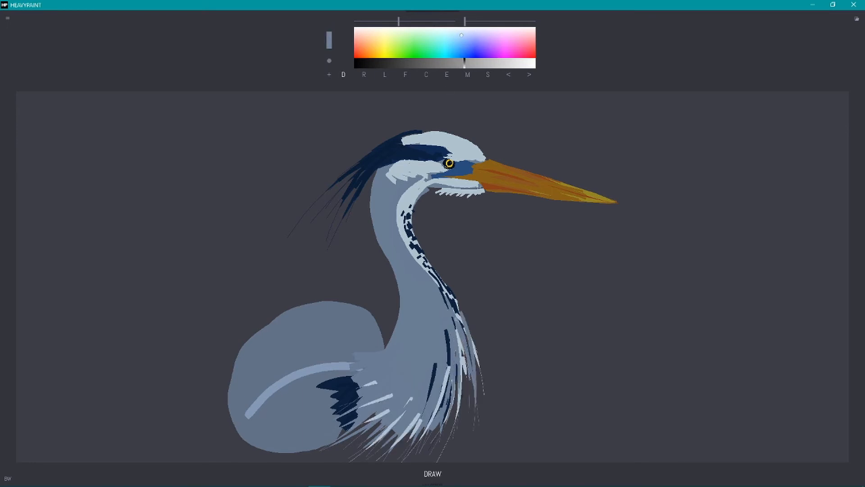
pyautogui.moveTo(454, 315); pyautogui.dragTo(457, 403)
pyautogui.moveTo(460, 308); pyautogui.dragTo(486, 421)
pyautogui.moveTo(443, 324); pyautogui.dragTo(450, 385)
pyautogui.moveTo(433, 334); pyautogui.dragTo(433, 383)
# Step: Paint short grey-blue strokes at the base of the neck to blend it into the shoulder
pyautogui.moveTo(398, 374)
pyautogui.mouseDown()
pyautogui.moveTo(375, 420)
pyautogui.moveTo(359, 373)
pyautogui.mouseUp()
pyautogui.moveTo(384, 353)
pyautogui.mouseDown()
pyautogui.moveTo(365, 346)
pyautogui.moveTo(376, 338)
pyautogui.mouseUp()
pyautogui.moveTo(387, 353); pyautogui.dragTo(353, 350)
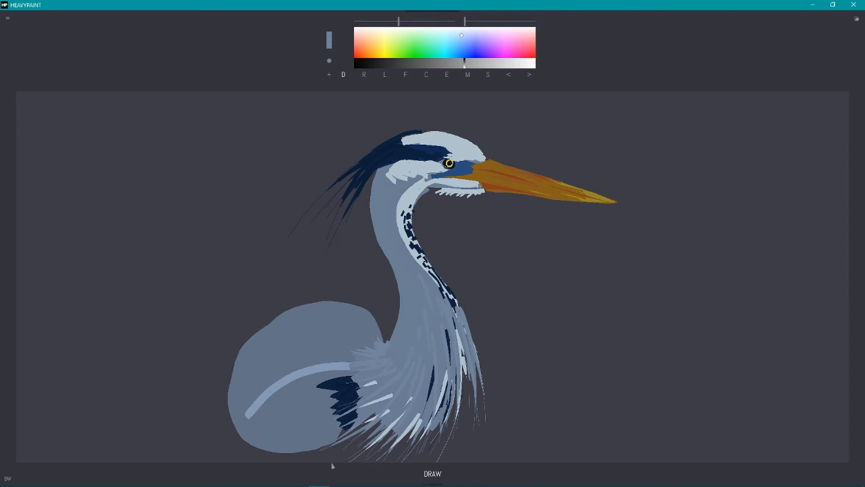
# Step: Crop the canvas to a custom size of 832 x 823 by reducing its width
pyautogui.click(8, 19)
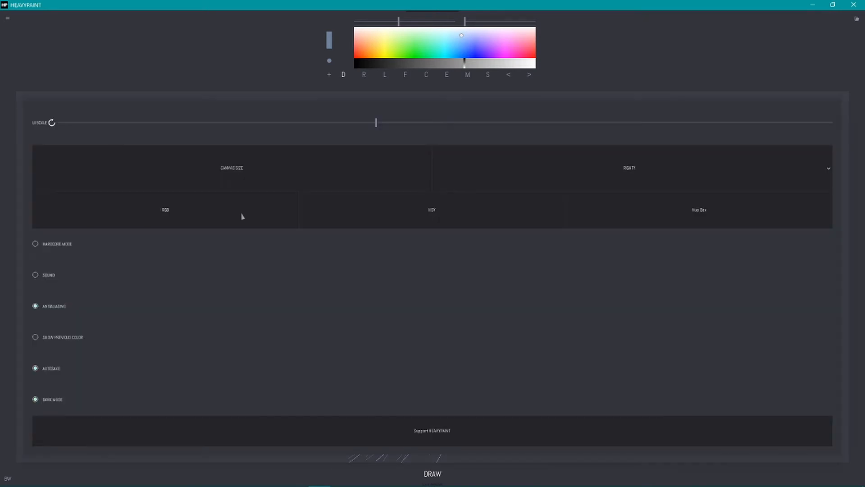
pyautogui.click(242, 213)
pyautogui.moveTo(446, 37); pyautogui.dragTo(241, 65)
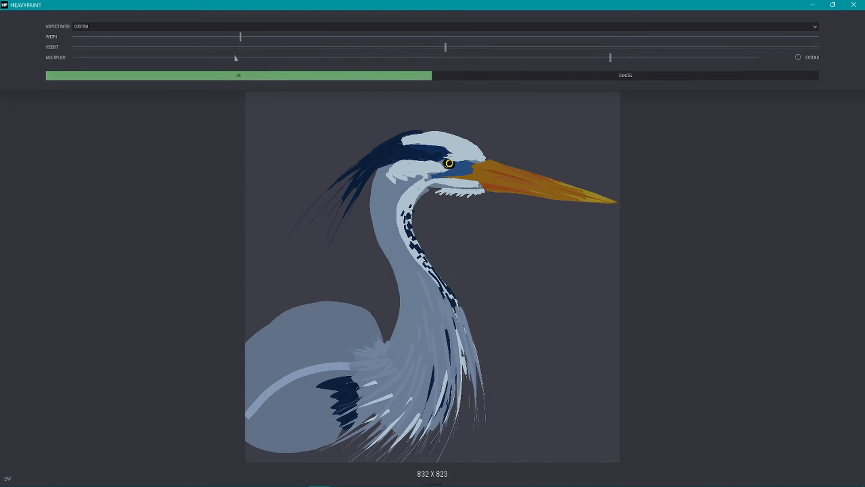
pyautogui.click(221, 76)
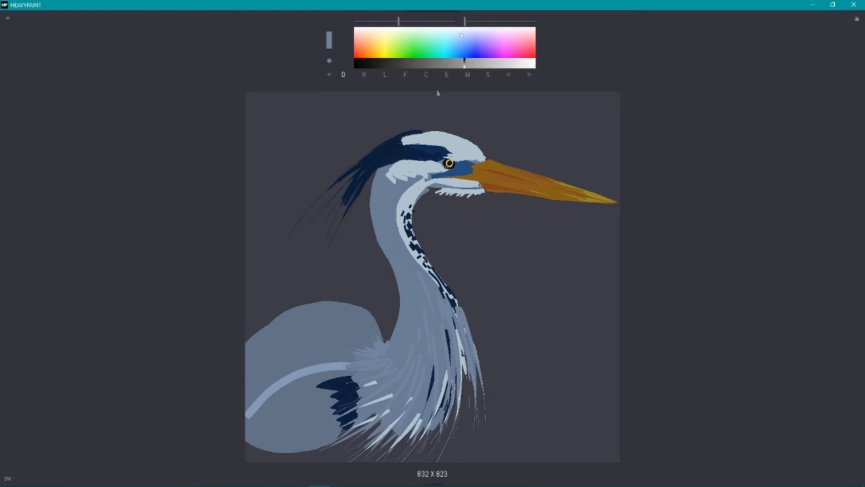
# Step: Sample the neck's grey-blue and use the Fill tool to shade the neck and cover part of the wing's light stroke
pyautogui.press('f')
pyautogui.keyDown('alt'); pyautogui.click(390, 194); pyautogui.keyUp('alt')
pyautogui.moveTo(396, 266); pyautogui.dragTo(391, 345)
pyautogui.click(508, 75)
pyautogui.moveTo(399, 289); pyautogui.dragTo(400, 369)
pyautogui.moveTo(344, 342); pyautogui.dragTo(309, 375)
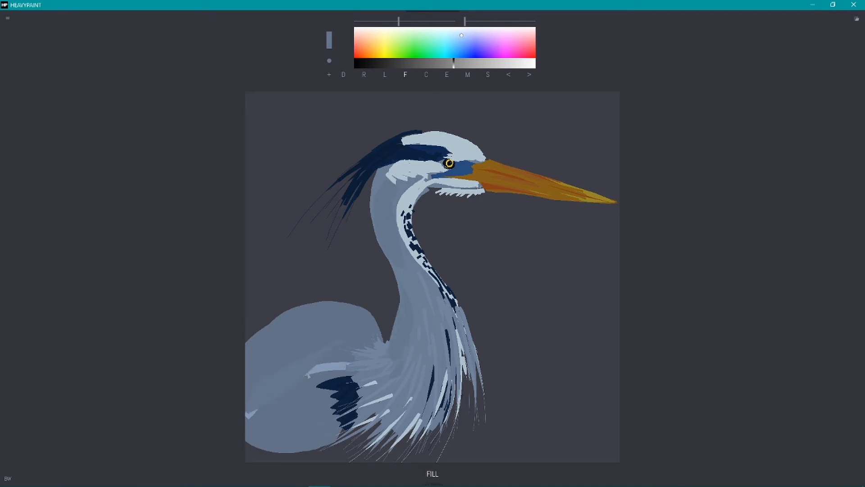
# Step: Sample blue by the eye and orange from the beak to refine the face patch and the beak's mouth line
pyautogui.keyDown('alt'); pyautogui.click(462, 173); pyautogui.keyUp('alt')
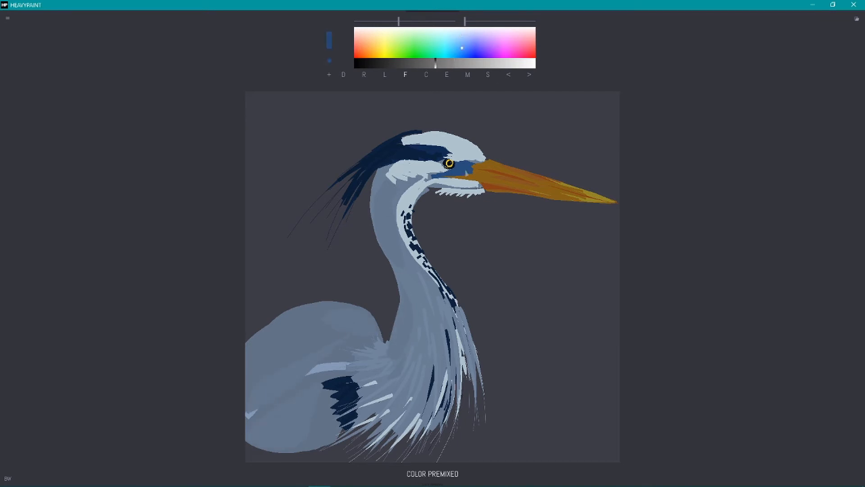
pyautogui.keyDown('alt'); pyautogui.click(493, 174); pyautogui.keyUp('alt')
pyautogui.moveTo(481, 180); pyautogui.dragTo(600, 201)
pyautogui.keyDown('alt'); pyautogui.click(464, 141); pyautogui.keyUp('alt')
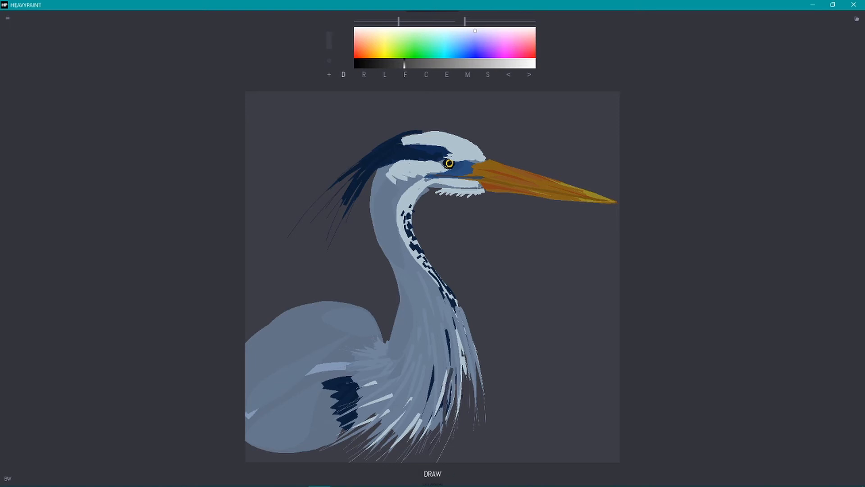
# Step: Sample the crest's navy, darken it and paint a deeper shadow within the stripe behind the eye
pyautogui.keyDown('alt'); pyautogui.click(382, 162); pyautogui.keyUp('alt')
pyautogui.press('Down')
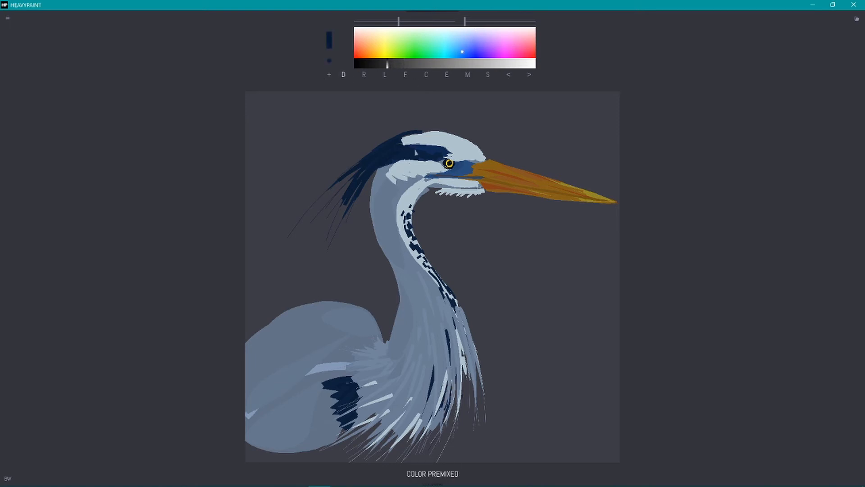
pyautogui.moveTo(423, 154); pyautogui.dragTo(392, 156)
pyautogui.moveTo(572, 125); pyautogui.dragTo(241, 402)
pyautogui.hotkey('ctrl', 'z')
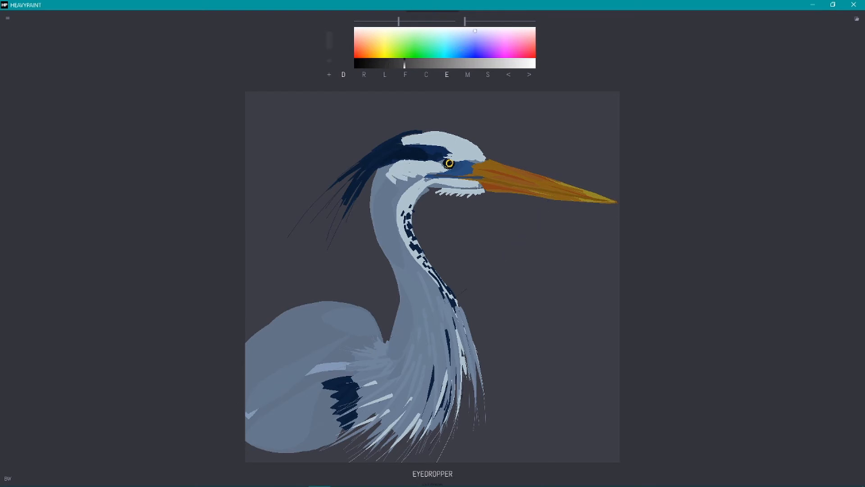
# Step: Sample navy from the eye stripe and dab extra short markings down the front of the throat and neck
pyautogui.keyDown('alt'); pyautogui.click(434, 150); pyautogui.keyUp('alt')
pyautogui.moveTo(425, 262); pyautogui.dragTo(415, 257)
pyautogui.moveTo(419, 246); pyautogui.dragTo(424, 253)
pyautogui.moveTo(405, 213)
pyautogui.mouseDown()
pyautogui.moveTo(401, 220)
pyautogui.moveTo(410, 211)
pyautogui.mouseUp()
pyautogui.moveTo(422, 195); pyautogui.dragTo(413, 199)
pyautogui.moveTo(436, 276); pyautogui.dragTo(444, 287)
pyautogui.moveTo(443, 291); pyautogui.dragTo(452, 299)
# Step: Paint longer navy streaks below the throat markings, down the front of the lower neck
pyautogui.moveTo(440, 289); pyautogui.dragTo(449, 323)
pyautogui.moveTo(452, 325); pyautogui.dragTo(455, 360)
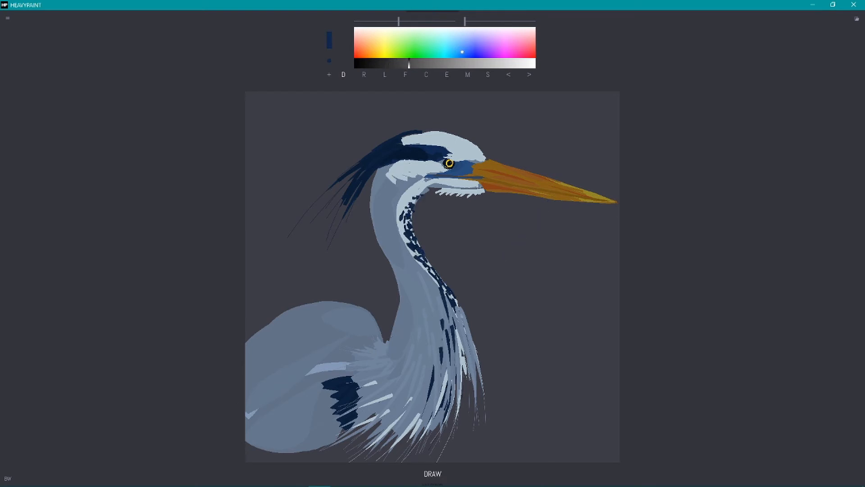
pyautogui.moveTo(459, 306); pyautogui.dragTo(466, 372)
pyautogui.moveTo(441, 320); pyautogui.dragTo(444, 331)
pyautogui.moveTo(440, 348); pyautogui.dragTo(441, 363)
# Step: Sample the background grey and trim the outline along the top of the crown and crest
pyautogui.keyDown('alt'); pyautogui.click(475, 100); pyautogui.keyUp('alt')
pyautogui.moveTo(393, 132)
pyautogui.mouseDown()
pyautogui.moveTo(429, 128)
pyautogui.moveTo(492, 151)
pyautogui.mouseUp()
pyautogui.press('l')
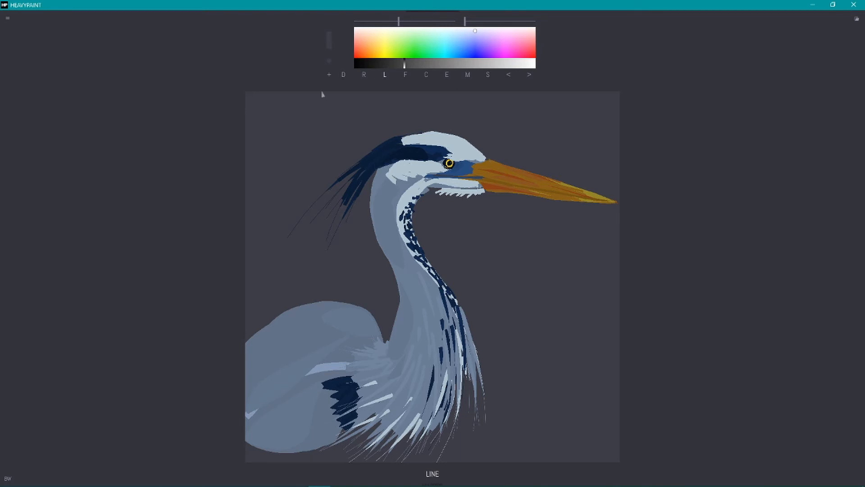
pyautogui.click(343, 75)
pyautogui.click(303, 129)
# Step: Extend the chin's feathered fringe with pale blue from the throat to beneath the beak's base
pyautogui.keyDown('alt'); pyautogui.click(389, 205); pyautogui.keyUp('alt')
pyautogui.moveTo(433, 191)
pyautogui.mouseDown()
pyautogui.moveTo(413, 208)
pyautogui.moveTo(429, 193)
pyautogui.moveTo(507, 195)
pyautogui.mouseUp()
pyautogui.keyDown('alt'); pyautogui.click(409, 191); pyautogui.keyUp('alt')
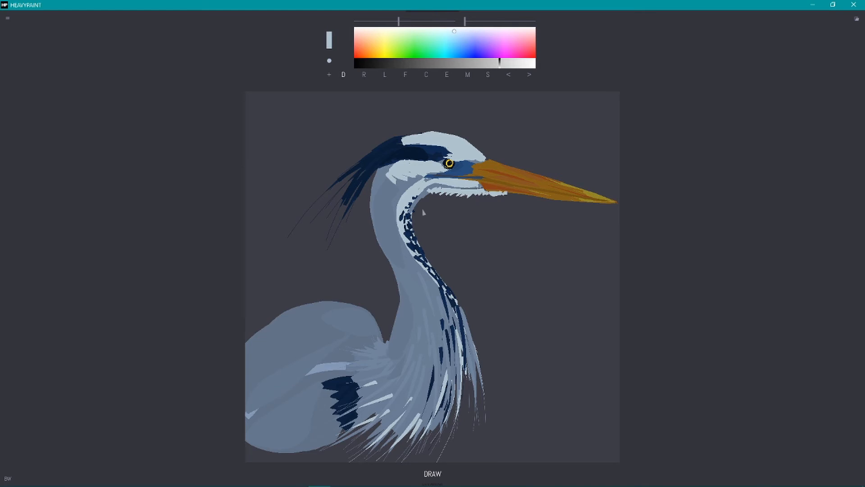
# Step: Sample the background grey and carve a smoother contour behind the lower neck and over the upper back
pyautogui.keyDown('alt'); pyautogui.click(393, 286); pyautogui.keyUp('alt')
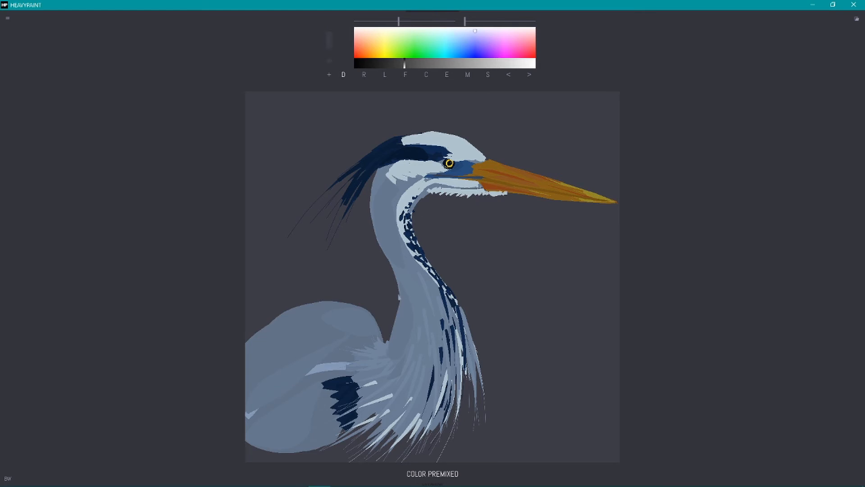
pyautogui.moveTo(400, 292); pyautogui.dragTo(391, 344)
pyautogui.moveTo(395, 311); pyautogui.dragTo(387, 343)
pyautogui.moveTo(246, 340)
pyautogui.mouseDown()
pyautogui.moveTo(380, 333)
pyautogui.moveTo(281, 306)
pyautogui.mouseUp()
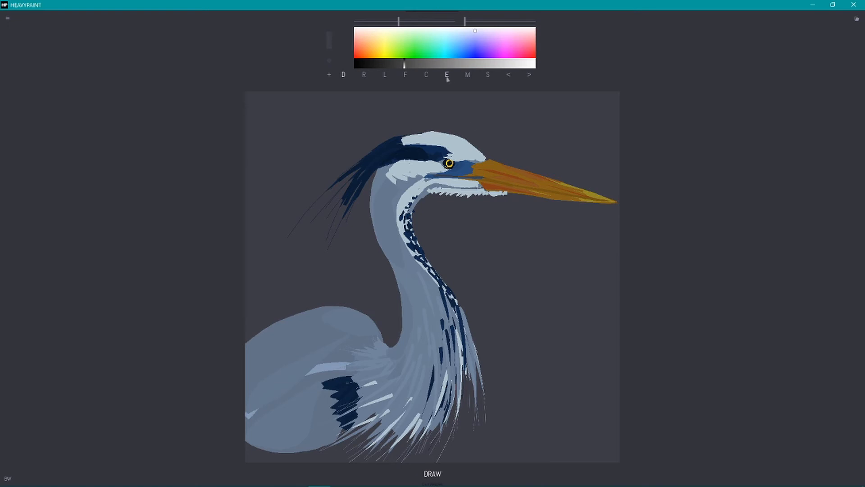
# Step: Sample the eye's colour and retouch the iris with an adjusted yellow
pyautogui.keyDown('alt'); pyautogui.click(449, 163); pyautogui.keyUp('alt')
pyautogui.click(380, 47)
pyautogui.moveTo(448, 162); pyautogui.dragTo(475, 162)
pyautogui.keyDown('alt'); pyautogui.click(450, 165); pyautogui.keyUp('alt')
# Step: Reduce the brush size and dab small feather speckles around the eye, the beak's base and the chin
pyautogui.keyDown('alt'); pyautogui.click(458, 145); pyautogui.keyUp('alt')
pyautogui.click(391, 21)
pyautogui.keyDown('alt'); pyautogui.click(421, 154); pyautogui.keyUp('alt')
pyautogui.keyDown('alt'); pyautogui.click(436, 149); pyautogui.keyUp('alt')
pyautogui.moveTo(465, 157); pyautogui.dragTo(477, 166)
pyautogui.keyDown('alt'); pyautogui.click(474, 186); pyautogui.keyUp('alt')
pyautogui.moveTo(475, 156)
pyautogui.mouseDown()
pyautogui.moveTo(467, 160)
pyautogui.moveTo(474, 189)
pyautogui.mouseUp()
pyautogui.moveTo(473, 183); pyautogui.dragTo(463, 194)
pyautogui.moveTo(454, 183)
pyautogui.mouseDown()
pyautogui.moveTo(446, 186)
pyautogui.moveTo(452, 165)
pyautogui.mouseUp()
pyautogui.click(355, 63)
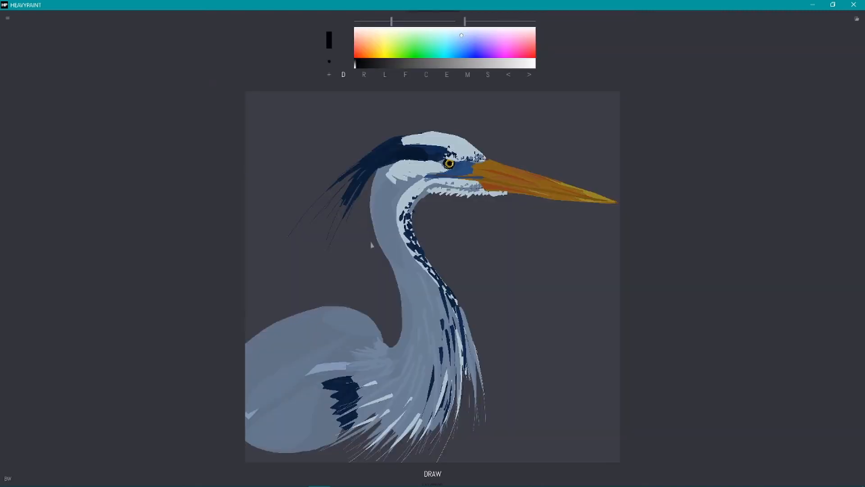
# Step: Sample the crest's navy and draw fine, long plume strokes from its trailing end with a smaller brush
pyautogui.click(447, 75)
pyautogui.click(393, 147)
pyautogui.click(330, 62)
pyautogui.click(332, 68)
pyautogui.click(380, 21)
pyautogui.moveTo(341, 176)
pyautogui.mouseDown()
pyautogui.moveTo(309, 210)
pyautogui.moveTo(321, 210)
pyautogui.mouseUp()
pyautogui.moveTo(344, 192); pyautogui.dragTo(337, 233)
pyautogui.moveTo(342, 180); pyautogui.dragTo(297, 228)
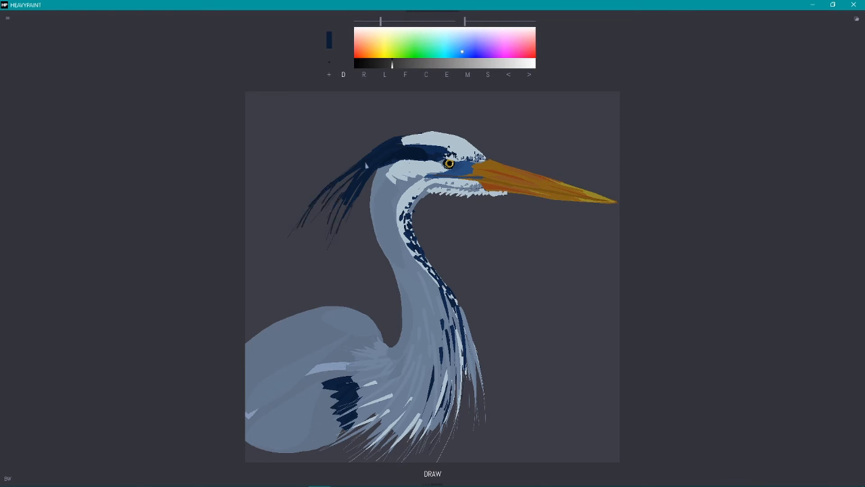
# Step: Sample the cheek and neck colours and feather the cheek's rear edge below the crest
pyautogui.click(447, 75)
pyautogui.click(408, 168)
pyautogui.moveTo(399, 163)
pyautogui.mouseDown()
pyautogui.moveTo(382, 164)
pyautogui.moveTo(416, 173)
pyautogui.mouseUp()
pyautogui.click(447, 76)
pyautogui.click(387, 183)
pyautogui.moveTo(398, 184); pyautogui.dragTo(410, 178)
# Step: Sample the neck's blue-grey, darken it, and fill long shadow shapes down the back of the neck with the Fill tool
pyautogui.click(406, 75)
pyautogui.click(446, 76)
pyautogui.click(416, 293)
pyautogui.moveTo(420, 281); pyautogui.dragTo(426, 320)
pyautogui.click(439, 63)
pyautogui.moveTo(383, 170); pyautogui.dragTo(378, 236)
pyautogui.moveTo(386, 239); pyautogui.dragTo(407, 307)
pyautogui.moveTo(382, 234); pyautogui.dragTo(389, 254)
pyautogui.moveTo(409, 287); pyautogui.dragTo(397, 356)
pyautogui.moveTo(415, 348); pyautogui.dragTo(400, 368)
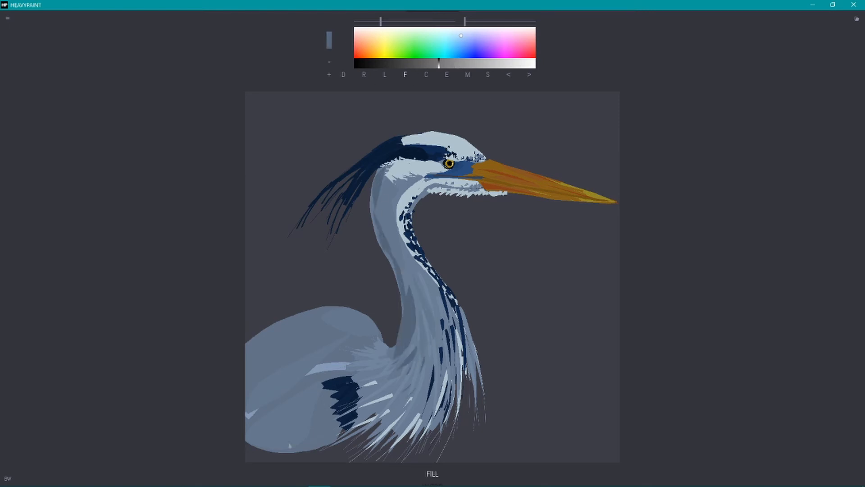
# Step: Sample the beak's orange, darken it to brown, and fill shadow shapes along the beak
pyautogui.click(447, 76)
pyautogui.click(468, 169)
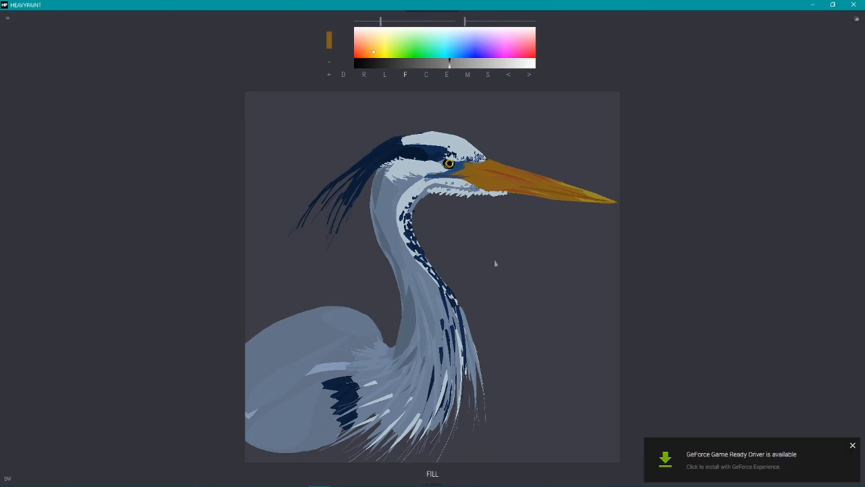
pyautogui.click(419, 64)
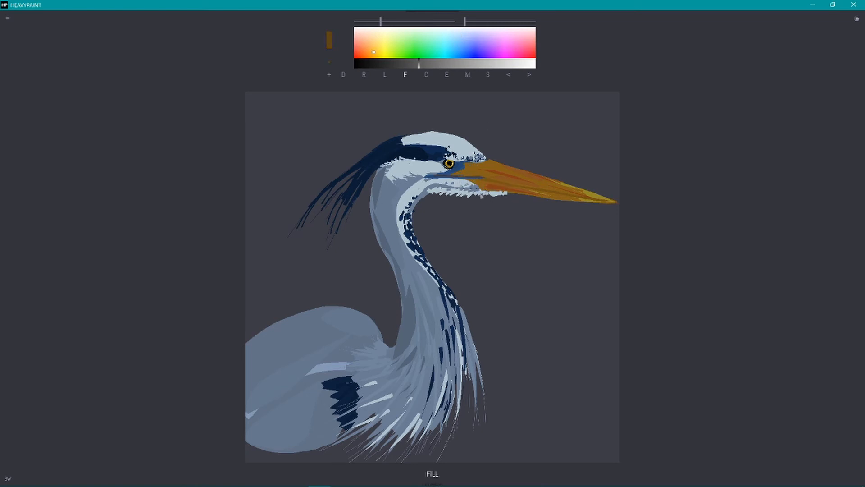
pyautogui.moveTo(484, 189)
pyautogui.mouseDown()
pyautogui.moveTo(560, 200)
pyautogui.moveTo(479, 186)
pyautogui.moveTo(462, 172)
pyautogui.mouseUp()
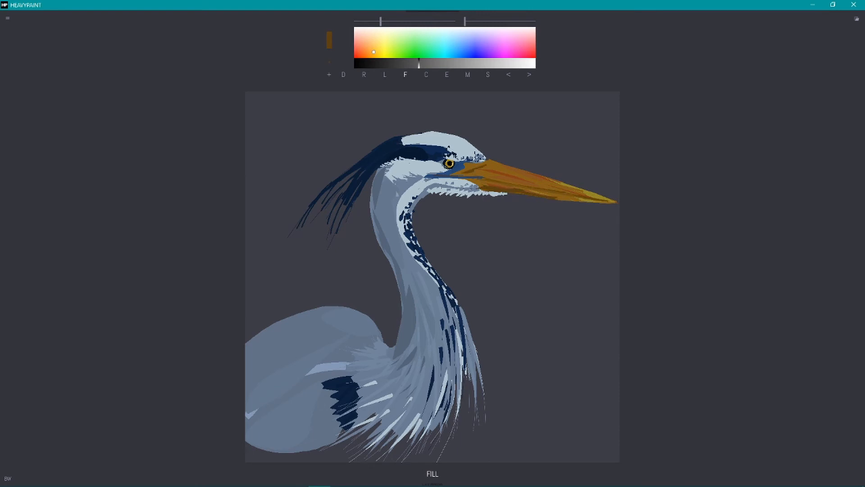
# Step: Fill blue-grey shading under the chin, clean up the white jaw area, and add sampled blue shapes in the eye stripe
pyautogui.keyDown('alt'); pyautogui.click(419, 195); pyautogui.keyUp('alt')
pyautogui.moveTo(465, 189); pyautogui.dragTo(423, 190)
pyautogui.moveTo(458, 189); pyautogui.dragTo(415, 197)
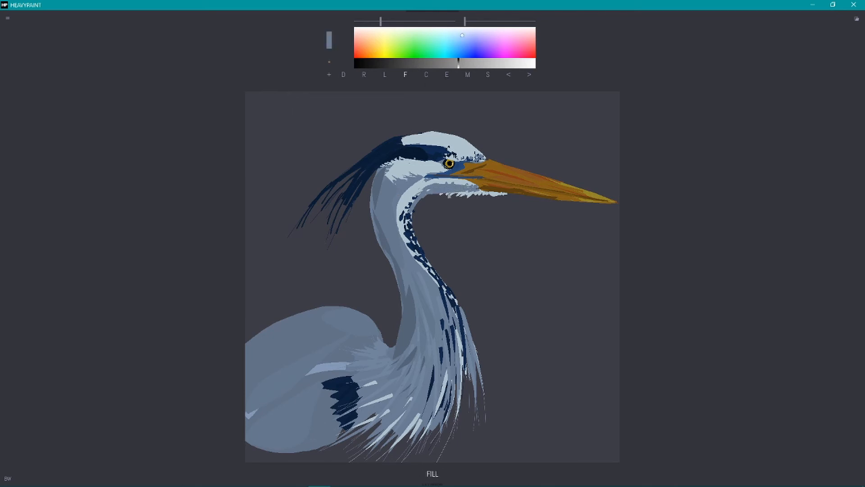
pyautogui.keyDown('alt'); pyautogui.click(456, 181); pyautogui.keyUp('alt')
pyautogui.moveTo(477, 186); pyautogui.dragTo(446, 184)
pyautogui.keyDown('alt'); pyautogui.click(439, 153); pyautogui.keyUp('alt')
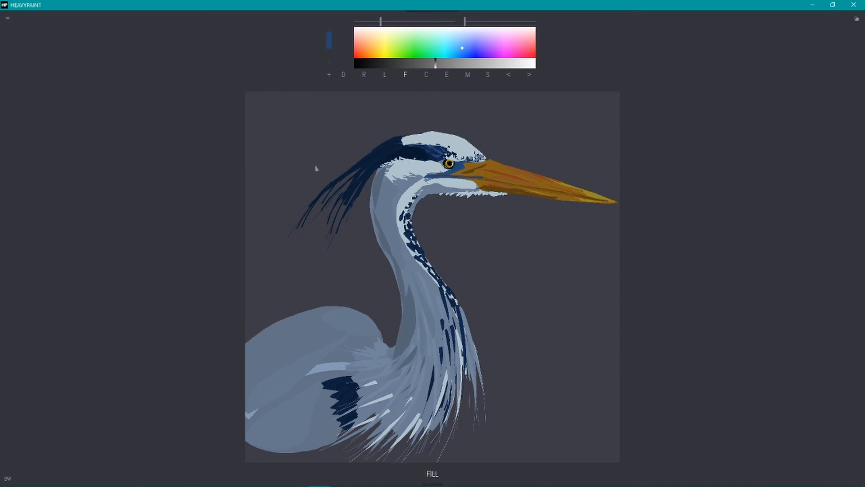
# Step: Sample the back's light blue-grey and fill long tapered feather shapes across the back and the wing's lower edge
pyautogui.keyDown('alt'); pyautogui.click(356, 313); pyautogui.keyUp('alt')
pyautogui.moveTo(321, 333); pyautogui.dragTo(300, 385)
pyautogui.moveTo(278, 347)
pyautogui.mouseDown()
pyautogui.moveTo(268, 366)
pyautogui.moveTo(250, 371)
pyautogui.mouseUp()
pyautogui.moveTo(292, 336); pyautogui.dragTo(284, 345)
pyautogui.moveTo(309, 311)
pyautogui.mouseDown()
pyautogui.moveTo(293, 323)
pyautogui.moveTo(315, 324)
pyautogui.mouseUp()
pyautogui.moveTo(344, 315); pyautogui.dragTo(301, 346)
pyautogui.moveTo(272, 458); pyautogui.dragTo(268, 465)
pyautogui.moveTo(276, 417); pyautogui.dragTo(271, 441)
pyautogui.moveTo(272, 444); pyautogui.dragTo(265, 465)
pyautogui.moveTo(288, 417); pyautogui.dragTo(285, 431)
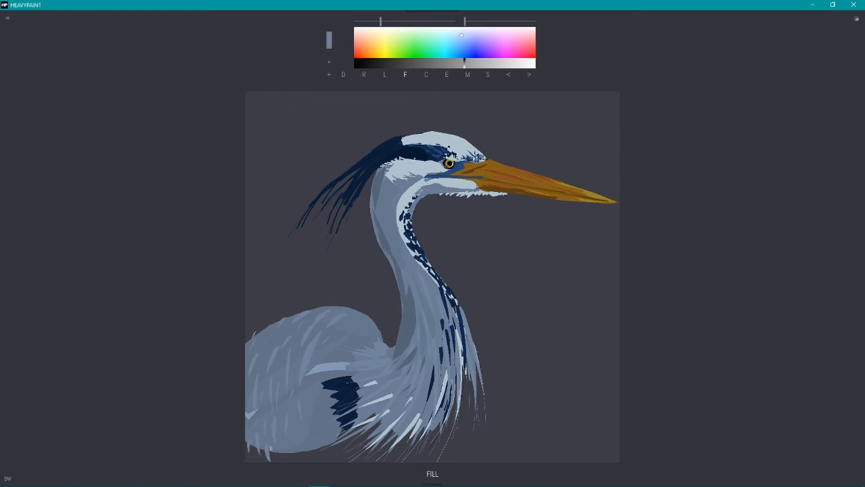
# Step: Switch to the Draw tool with a lighter blue and slightly larger brush, and stroke overlapping feathers over the back
pyautogui.press('d')
pyautogui.click(485, 63)
pyautogui.moveTo(323, 317); pyautogui.dragTo(297, 347)
pyautogui.moveTo(337, 319); pyautogui.dragTo(318, 335)
pyautogui.moveTo(381, 21); pyautogui.dragTo(387, 22)
pyautogui.moveTo(342, 314); pyautogui.dragTo(321, 325)
pyautogui.moveTo(326, 310); pyautogui.dragTo(311, 318)
pyautogui.moveTo(282, 325); pyautogui.dragTo(248, 398)
pyautogui.moveTo(314, 333); pyautogui.dragTo(305, 356)
pyautogui.moveTo(285, 336); pyautogui.dragTo(277, 358)
pyautogui.moveTo(346, 306); pyautogui.dragTo(332, 313)
pyautogui.moveTo(333, 325); pyautogui.dragTo(326, 339)
pyautogui.moveTo(298, 311); pyautogui.dragTo(282, 325)
pyautogui.moveTo(282, 320)
pyautogui.mouseDown()
pyautogui.moveTo(264, 332)
pyautogui.moveTo(270, 378)
pyautogui.moveTo(285, 392)
pyautogui.moveTo(268, 417)
pyautogui.mouseUp()
pyautogui.moveTo(280, 391); pyautogui.dragTo(275, 411)
# Step: Lighten the blue further and add brighter feather strokes along the back's upper edge and the wing
pyautogui.click(501, 64)
pyautogui.moveTo(302, 371); pyautogui.dragTo(294, 397)
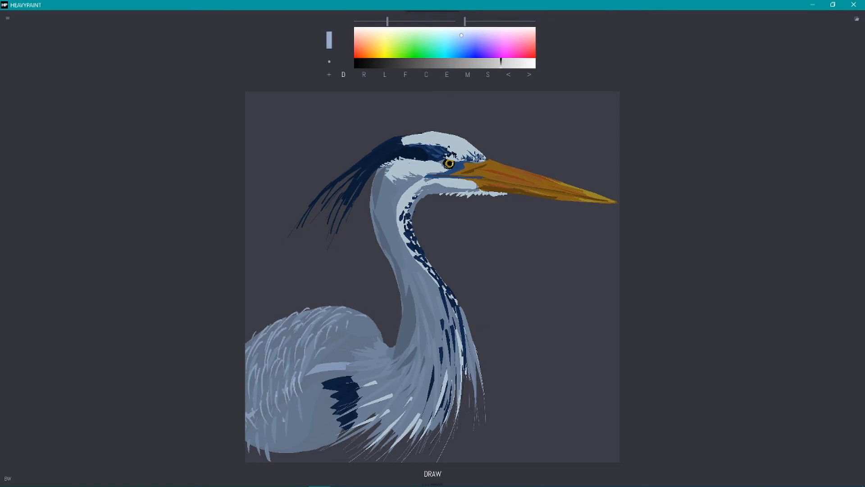
pyautogui.moveTo(346, 305); pyautogui.dragTo(331, 314)
pyautogui.moveTo(270, 400); pyautogui.dragTo(266, 420)
pyautogui.moveTo(326, 307); pyautogui.dragTo(308, 316)
# Step: Draw long, light blue plume strokes hanging down the breast
pyautogui.moveTo(453, 336); pyautogui.dragTo(457, 393)
pyautogui.moveTo(462, 334); pyautogui.dragTo(468, 413)
pyautogui.moveTo(460, 351); pyautogui.dragTo(472, 454)
pyautogui.moveTo(452, 379); pyautogui.dragTo(463, 432)
pyautogui.moveTo(454, 322); pyautogui.dragTo(464, 363)
pyautogui.moveTo(443, 357); pyautogui.dragTo(451, 420)
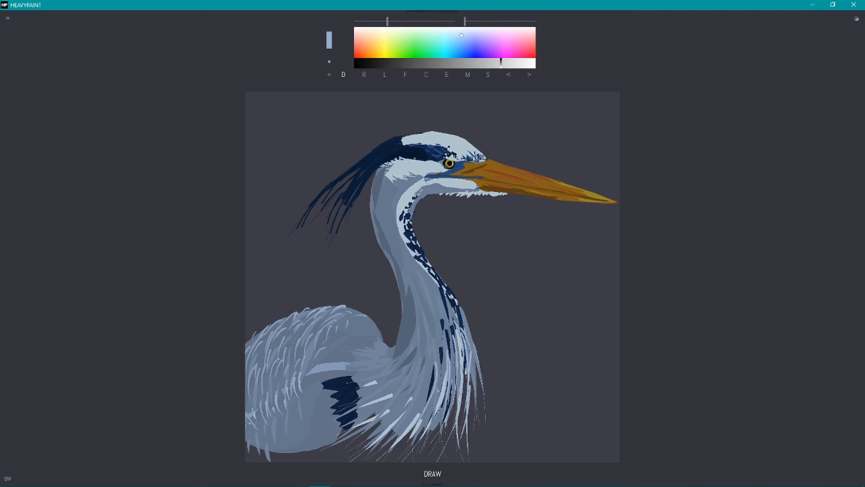
# Step: Draw light blue feather strokes over the front of the lower neck and the upper breast
pyautogui.moveTo(435, 306); pyautogui.dragTo(444, 376)
pyautogui.moveTo(450, 300); pyautogui.dragTo(476, 345)
pyautogui.moveTo(443, 299); pyautogui.dragTo(464, 336)
pyautogui.moveTo(423, 270); pyautogui.dragTo(438, 292)
pyautogui.moveTo(408, 253); pyautogui.dragTo(440, 311)
pyautogui.moveTo(413, 262); pyautogui.dragTo(422, 270)
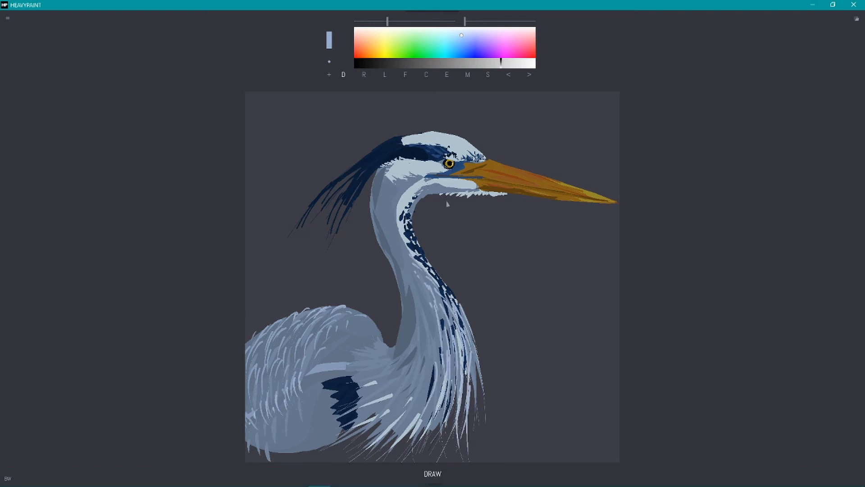
# Step: Add short feather strokes around the cheek and throat, and retouch the rear base of the neck
pyautogui.moveTo(414, 188); pyautogui.dragTo(427, 204)
pyautogui.moveTo(406, 180); pyautogui.dragTo(414, 186)
pyautogui.moveTo(400, 203)
pyautogui.mouseDown()
pyautogui.moveTo(404, 210)
pyautogui.moveTo(408, 201)
pyautogui.moveTo(448, 196)
pyautogui.mouseUp()
pyautogui.moveTo(405, 316); pyautogui.dragTo(392, 357)
pyautogui.click(509, 75)
pyautogui.keyDown('alt'); pyautogui.click(402, 331); pyautogui.keyUp('alt')
# Step: Sample the wing patch's navy and draw feathered strokes around the patch's edges
pyautogui.keyDown('alt'); pyautogui.click(343, 390); pyautogui.keyUp('alt')
pyautogui.moveTo(336, 393); pyautogui.dragTo(325, 406)
pyautogui.moveTo(334, 410); pyautogui.dragTo(333, 441)
pyautogui.moveTo(323, 383)
pyautogui.mouseDown()
pyautogui.moveTo(313, 391)
pyautogui.moveTo(322, 409)
pyautogui.mouseUp()
pyautogui.moveTo(352, 376); pyautogui.dragTo(368, 391)
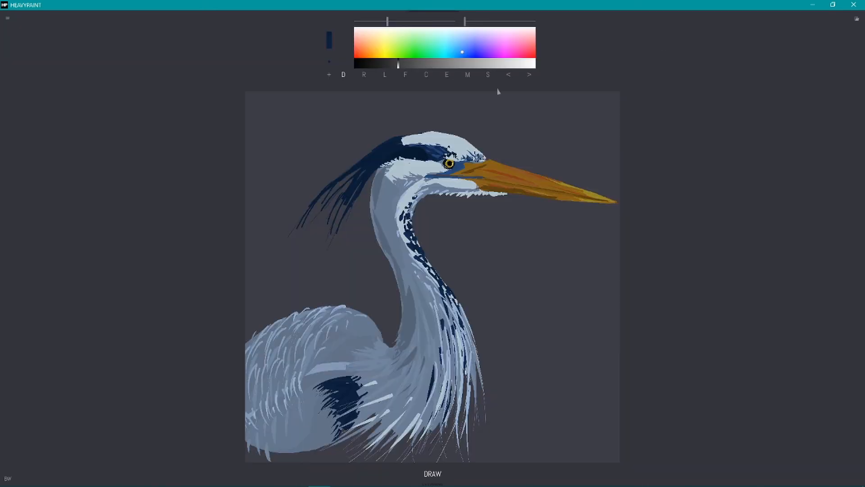
# Step: Sample the background grey, enlarge the brush, and paint over the crest's long trailing plumes to shorten them
pyautogui.keyDown('alt'); pyautogui.click(487, 106); pyautogui.keyUp('alt')
pyautogui.click(332, 54)
pyautogui.moveTo(339, 177); pyautogui.dragTo(292, 233)
pyautogui.moveTo(375, 143); pyautogui.dragTo(330, 191)
pyautogui.click(330, 54)
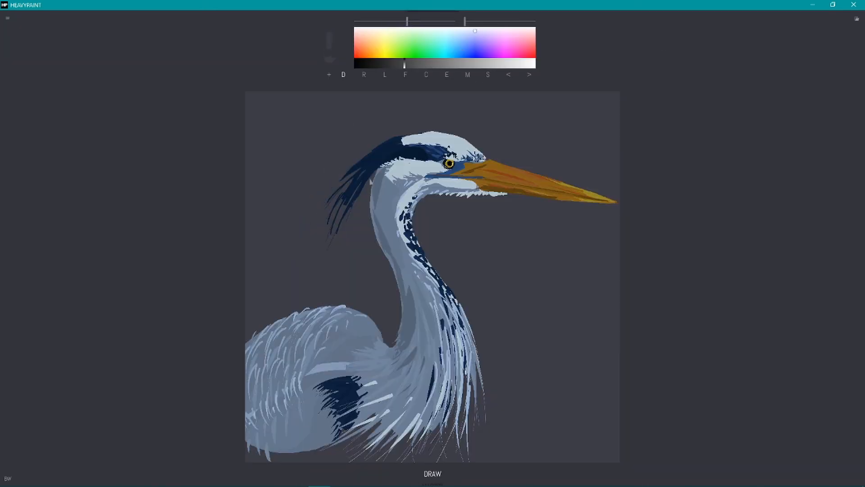
pyautogui.moveTo(373, 167); pyautogui.dragTo(334, 236)
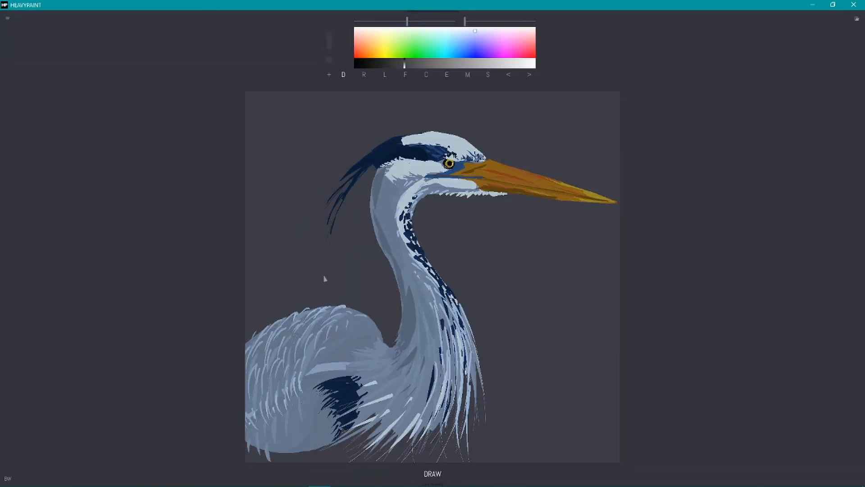
# Step: Sample the crest's navy, reduce the brush size, and redraw the fine lower plumes of the crest
pyautogui.keyDown('alt'); pyautogui.click(377, 158); pyautogui.keyUp('alt')
pyautogui.click(379, 21)
pyautogui.click(385, 21)
pyautogui.moveTo(373, 166); pyautogui.dragTo(336, 232)
pyautogui.click(486, 48)
pyautogui.moveTo(410, 63)
pyautogui.mouseDown()
pyautogui.moveTo(400, 65)
pyautogui.moveTo(407, 64)
pyautogui.mouseUp()
pyautogui.click(406, 75)
pyautogui.moveTo(384, 173)
pyautogui.mouseDown()
pyautogui.moveTo(383, 228)
pyautogui.moveTo(403, 283)
pyautogui.mouseUp()
pyautogui.moveTo(404, 288); pyautogui.dragTo(398, 362)
pyautogui.hotkey('ctrl', 'z')
pyautogui.hotkey('ctrl', 'z')
pyautogui.hotkey('ctrl', 'z')
# Step: Choose a muted purple and fill slender accent shapes down the back of the neck and across the wing and breast
pyautogui.click(490, 36)
pyautogui.click(428, 65)
pyautogui.moveTo(385, 169); pyautogui.dragTo(378, 219)
pyautogui.moveTo(383, 223); pyautogui.dragTo(411, 321)
pyautogui.moveTo(419, 326)
pyautogui.mouseDown()
pyautogui.moveTo(397, 364)
pyautogui.moveTo(338, 377)
pyautogui.mouseUp()
pyautogui.moveTo(345, 351); pyautogui.dragTo(305, 450)
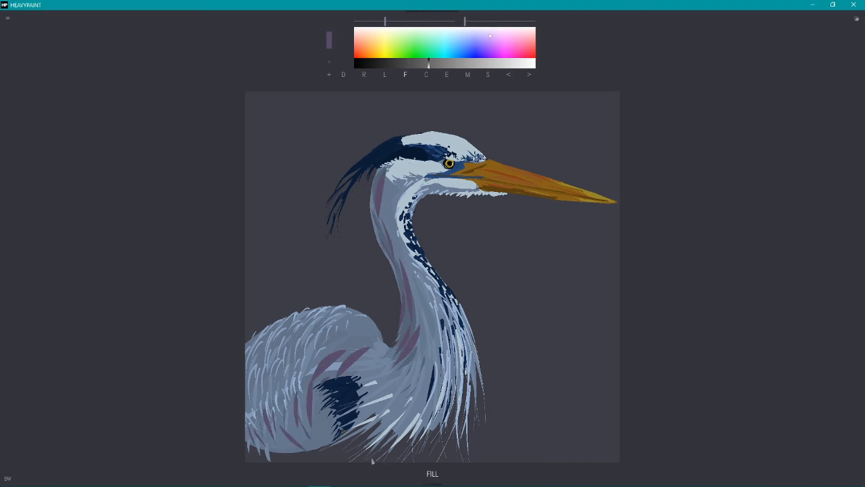
pyautogui.moveTo(425, 378); pyautogui.dragTo(396, 409)
pyautogui.moveTo(410, 380); pyautogui.dragTo(391, 397)
pyautogui.moveTo(396, 378); pyautogui.dragTo(384, 388)
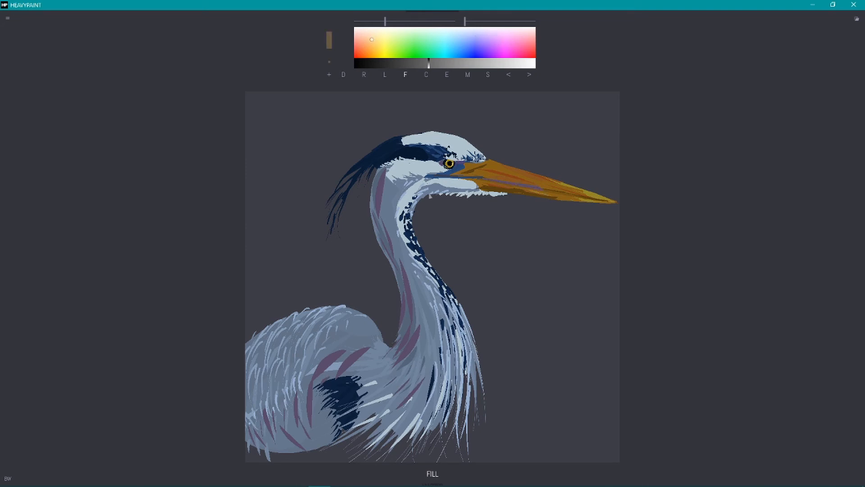
# Step: Choose a pale tan, then a lighter yellow, and fill warm highlights on the cheek, beak and forehead
pyautogui.click(499, 63)
pyautogui.click(375, 40)
pyautogui.moveTo(414, 184); pyautogui.dragTo(403, 197)
pyautogui.moveTo(500, 166); pyautogui.dragTo(589, 198)
pyautogui.click(513, 63)
pyautogui.moveTo(492, 163); pyautogui.dragTo(524, 173)
pyautogui.moveTo(545, 178); pyautogui.dragTo(562, 187)
pyautogui.moveTo(467, 179)
pyautogui.mouseDown()
pyautogui.moveTo(509, 185)
pyautogui.moveTo(479, 182)
pyautogui.mouseUp()
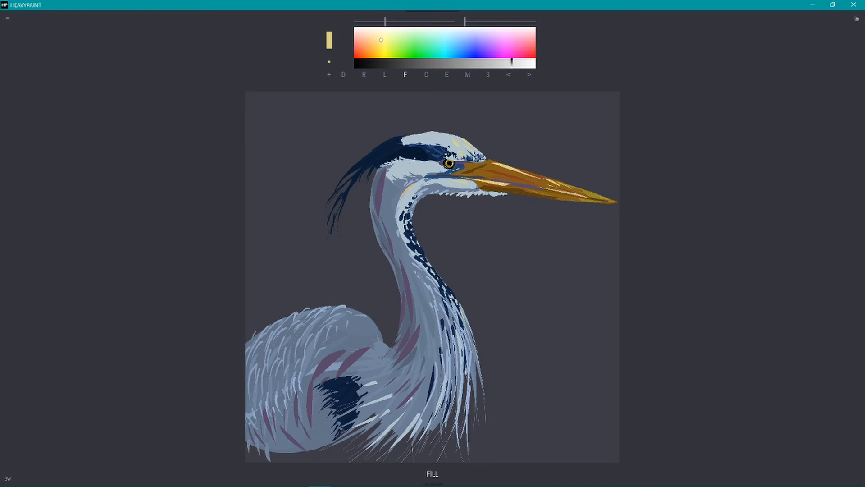
# Step: Fill narrow pale yellow accents among the breast plumes and along the front of the lower neck
pyautogui.moveTo(466, 328); pyautogui.dragTo(470, 353)
pyautogui.moveTo(462, 340); pyautogui.dragTo(463, 356)
pyautogui.moveTo(458, 362); pyautogui.dragTo(458, 380)
pyautogui.moveTo(460, 384); pyautogui.dragTo(458, 398)
pyautogui.moveTo(467, 382); pyautogui.dragTo(466, 392)
pyautogui.moveTo(446, 293); pyautogui.dragTo(451, 302)
pyautogui.moveTo(434, 269); pyautogui.dragTo(439, 279)
# Step: Choose a light cyan, undo the crest stroke, and fill cyan feather accents on the upper back
pyautogui.click(450, 38)
pyautogui.moveTo(401, 140); pyautogui.dragTo(379, 146)
pyautogui.hotkey('ctrl', 'z')
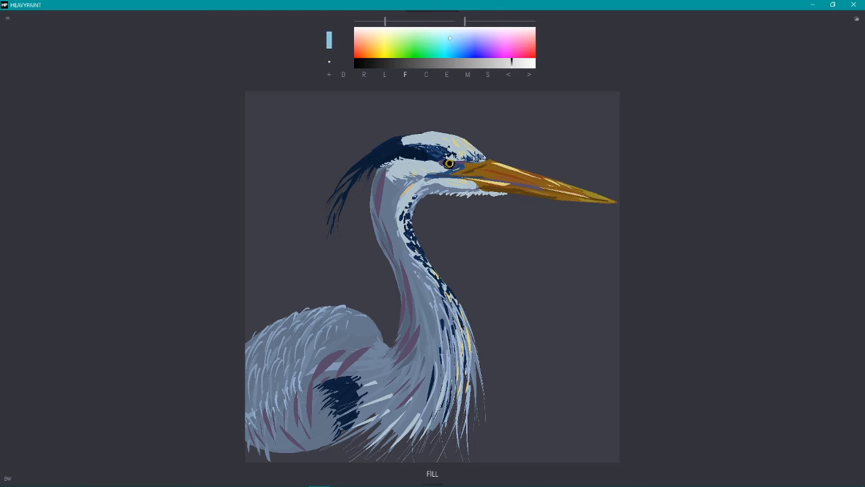
pyautogui.moveTo(350, 314)
pyautogui.mouseDown()
pyautogui.moveTo(381, 339)
pyautogui.moveTo(356, 332)
pyautogui.moveTo(353, 307)
pyautogui.mouseUp()
# Step: Sample the wing's blue-grey and fill strokes over the purple shapes on the wing and lower neck to break them up
pyautogui.keyDown('alt'); pyautogui.click(358, 341); pyautogui.keyUp('alt')
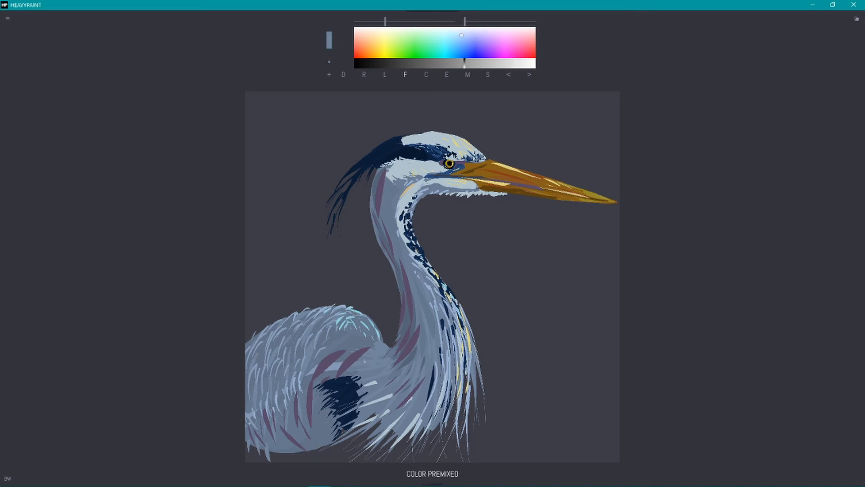
pyautogui.moveTo(361, 355); pyautogui.dragTo(349, 362)
pyautogui.moveTo(348, 354); pyautogui.dragTo(328, 362)
pyautogui.moveTo(367, 349); pyautogui.dragTo(310, 378)
pyautogui.moveTo(336, 364)
pyautogui.mouseDown()
pyautogui.moveTo(316, 374)
pyautogui.moveTo(304, 418)
pyautogui.mouseUp()
pyautogui.moveTo(292, 429)
pyautogui.mouseDown()
pyautogui.moveTo(286, 441)
pyautogui.moveTo(265, 433)
pyautogui.mouseUp()
pyautogui.moveTo(353, 362); pyautogui.dragTo(338, 365)
pyautogui.moveTo(350, 369); pyautogui.dragTo(336, 375)
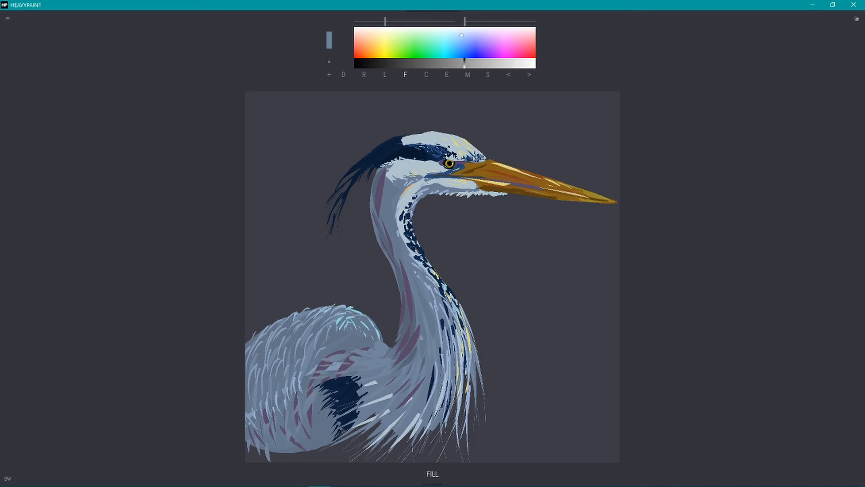
pyautogui.moveTo(419, 336); pyautogui.dragTo(406, 352)
# Step: Check the painting's values in the black-and-white view and return to colour
pyautogui.click(8, 479)
pyautogui.click(234, 299)
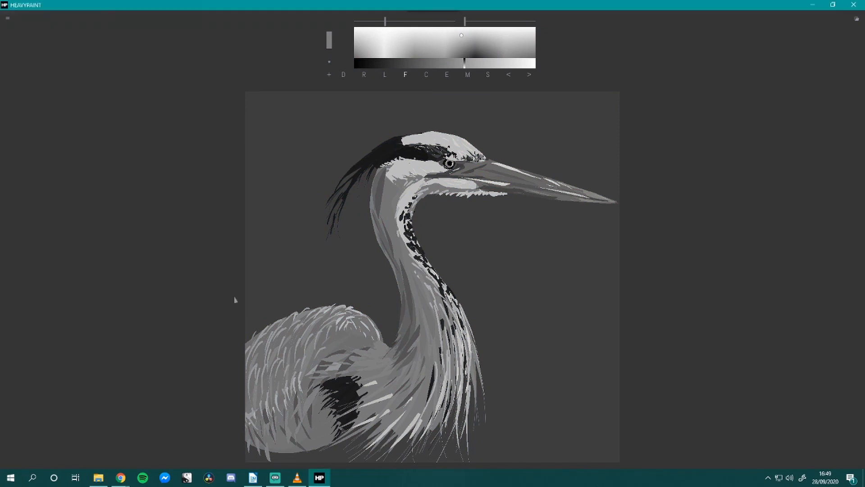
pyautogui.click(8, 479)
# Step: Choose a pale cyan, undo the trial strokes on the beak, and fill a highlight along the beak's upper edge
pyautogui.click(439, 33)
pyautogui.moveTo(483, 173); pyautogui.dragTo(550, 187)
pyautogui.click(493, 63)
pyautogui.moveTo(580, 191); pyautogui.dragTo(597, 197)
pyautogui.click(509, 75)
pyautogui.click(509, 75)
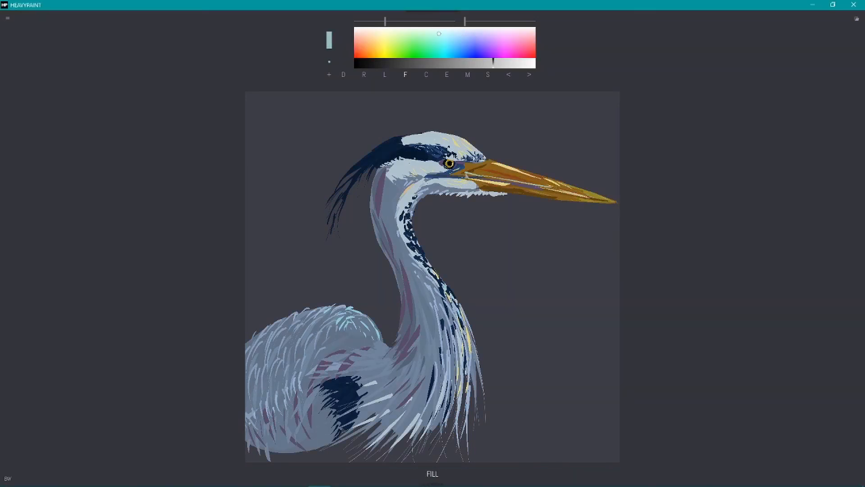
pyautogui.moveTo(488, 160); pyautogui.dragTo(566, 183)
# Step: Sample the neck's purple and fill small accents under the chin, on the cheek and down the back of the neck
pyautogui.keyDown('alt'); pyautogui.click(380, 189); pyautogui.keyUp('alt')
pyautogui.moveTo(476, 190)
pyautogui.mouseDown()
pyautogui.moveTo(505, 196)
pyautogui.moveTo(444, 189)
pyautogui.mouseUp()
pyautogui.moveTo(472, 181); pyautogui.dragTo(456, 179)
pyautogui.moveTo(384, 166); pyautogui.dragTo(371, 206)
pyautogui.moveTo(373, 210); pyautogui.dragTo(375, 220)
pyautogui.moveTo(373, 224); pyautogui.dragTo(384, 242)
pyautogui.moveTo(399, 267); pyautogui.dragTo(401, 275)
pyautogui.moveTo(406, 319); pyautogui.dragTo(405, 329)
pyautogui.moveTo(401, 169); pyautogui.dragTo(418, 175)
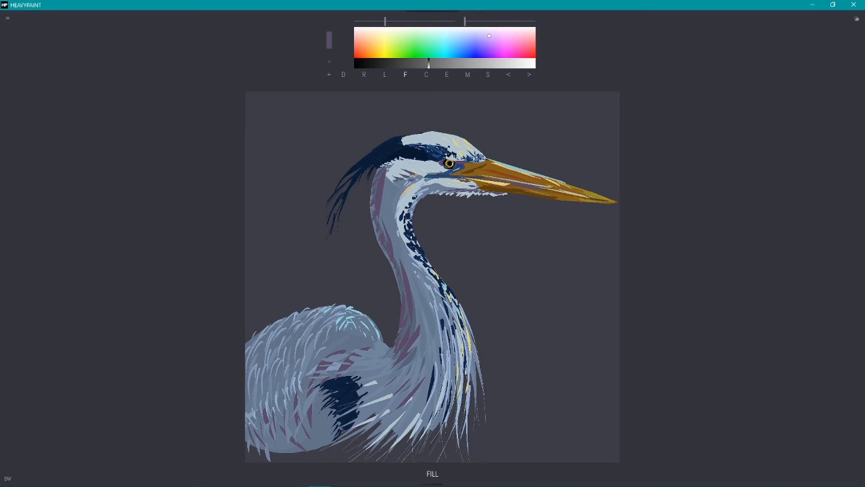
# Step: Sample a light blue from the front of the neck
pyautogui.keyDown('alt'); pyautogui.click(426, 214); pyautogui.keyUp('alt')
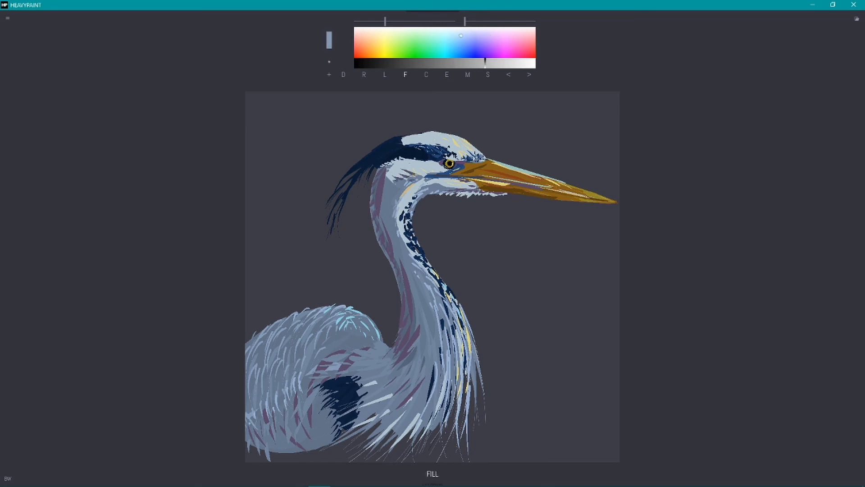